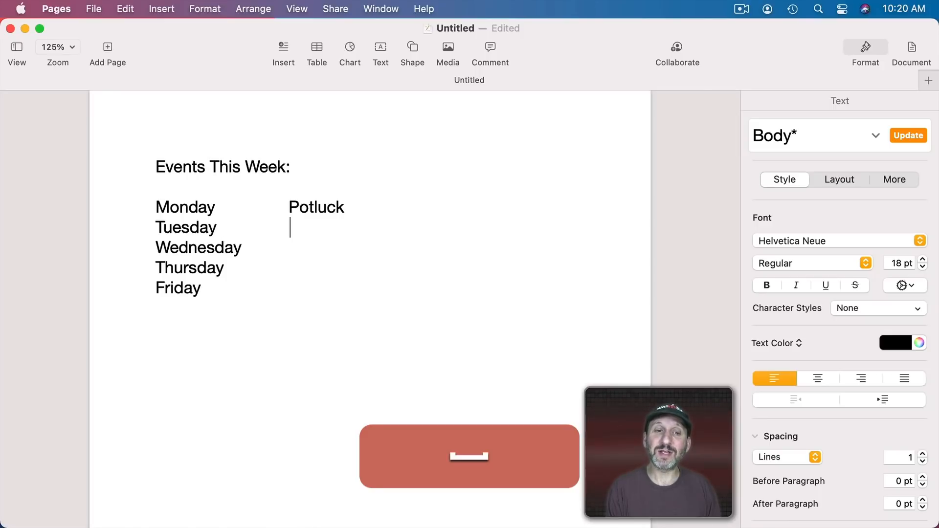
- Fill in the events column with Coffee for Tuesday, Kickball for Wednesday, Social for Thursday and Lunch for Friday, aligned using spaces
{"action": "type", "text": "Coffee"}
{"action": "key", "text": "Down"}
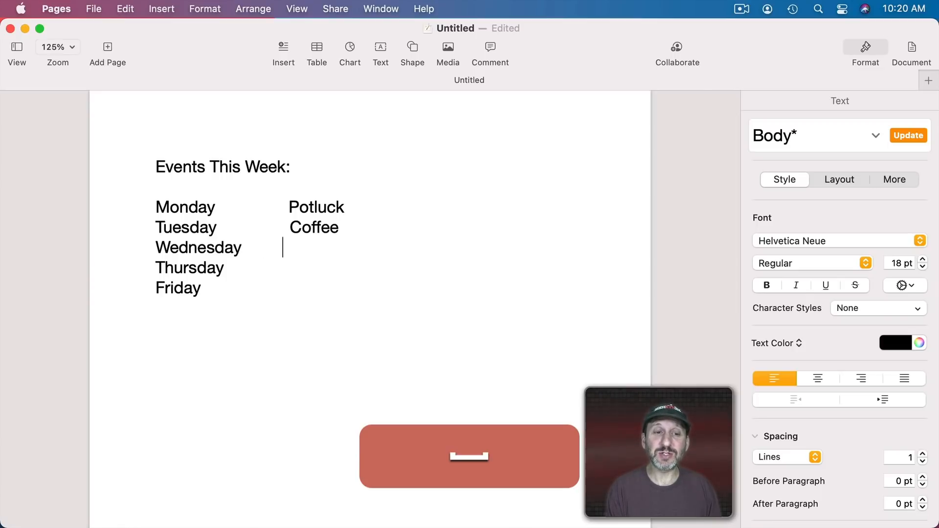
{"action": "type", "text": "Kickball"}
{"action": "key", "text": "Down"}
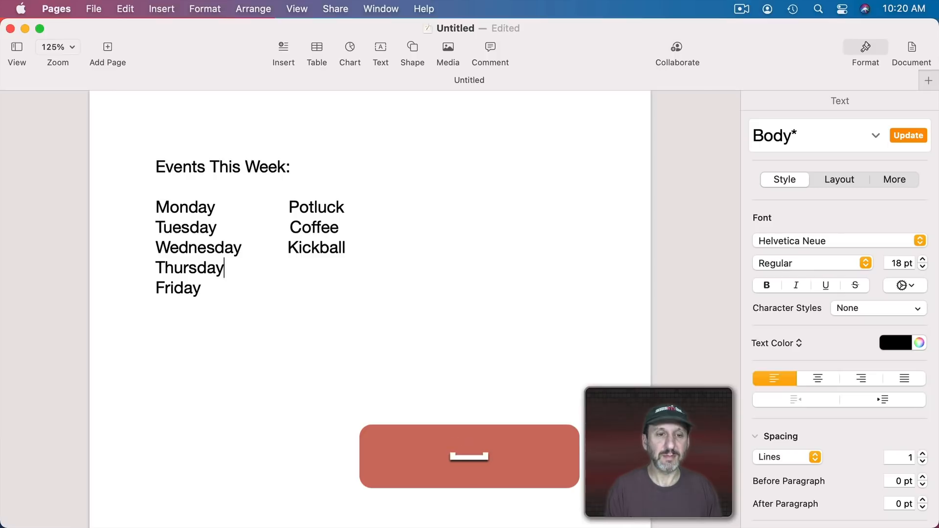
{"action": "type", "text": "Social"}
{"action": "key", "text": "Down"}
{"action": "type", "text": "Lunch"}
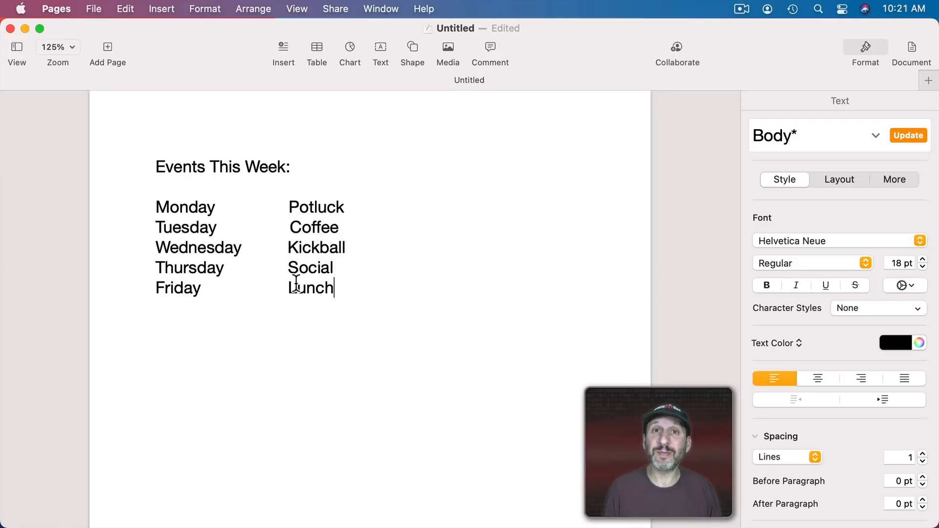
{"action": "left_click_drag", "start_coordinate": [155, 227], "coordinate": [216, 227]}
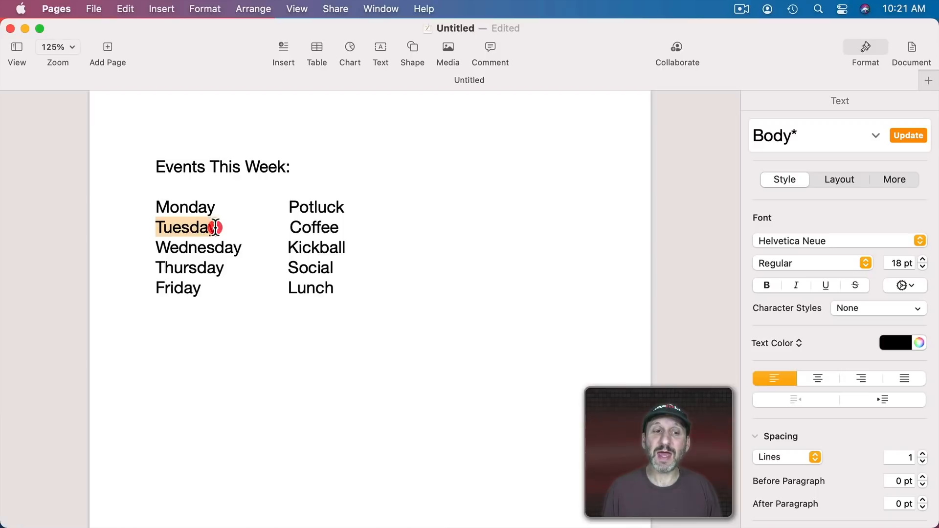
{"action": "left_click", "coordinate": [216, 215]}
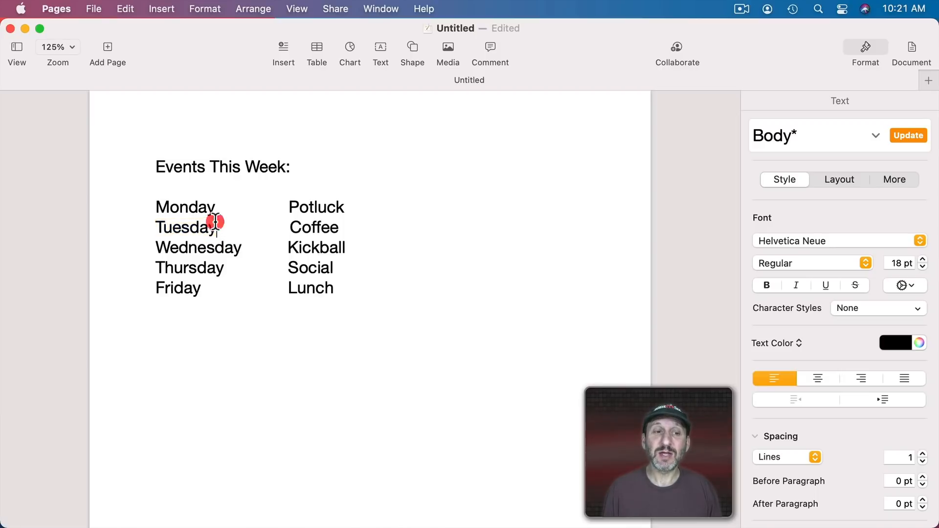
{"action": "left_click_drag", "start_coordinate": [218, 227], "coordinate": [284, 227]}
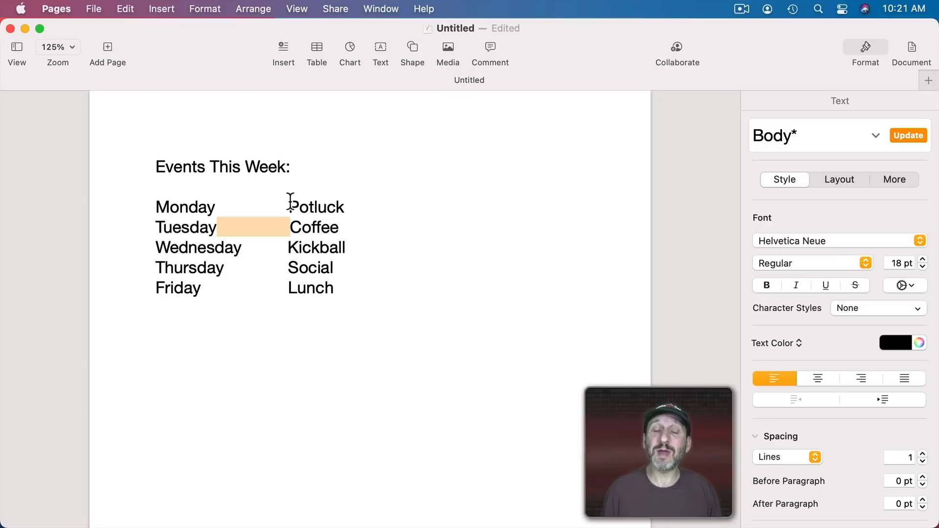
{"action": "left_click", "coordinate": [296, 249]}
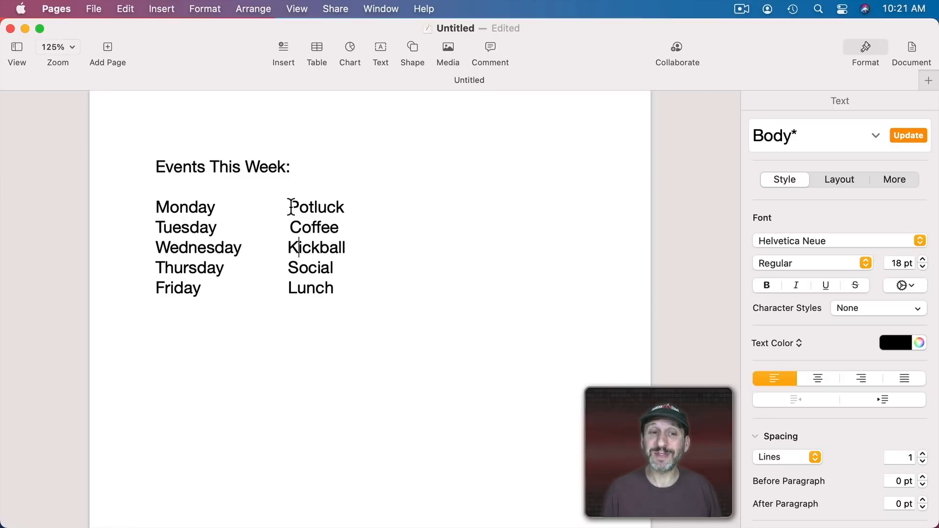
- Replace the spaces between day and event on the Monday and Tuesday lines with a single tab each
{"action": "left_click_drag", "start_coordinate": [290, 206], "coordinate": [213, 205]}
{"action": "key", "text": "BackSpace"}
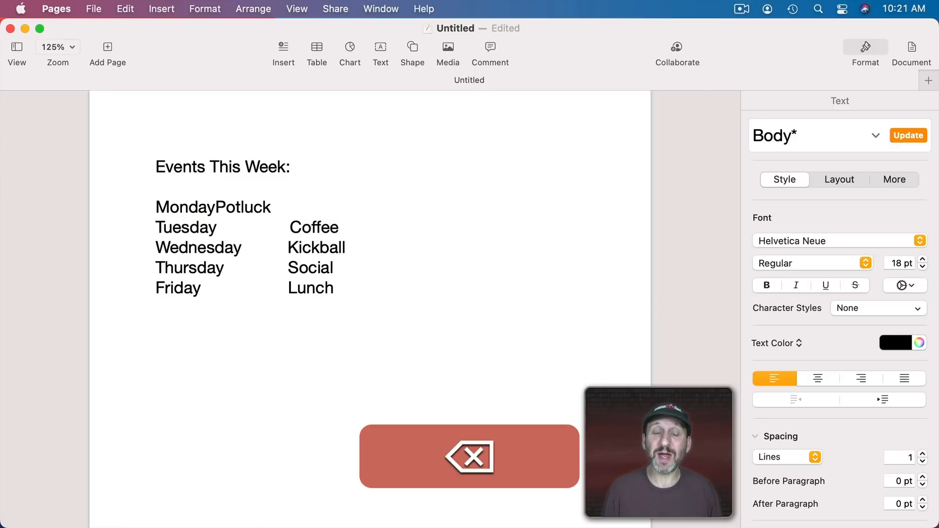
{"action": "key", "text": "Tab"}
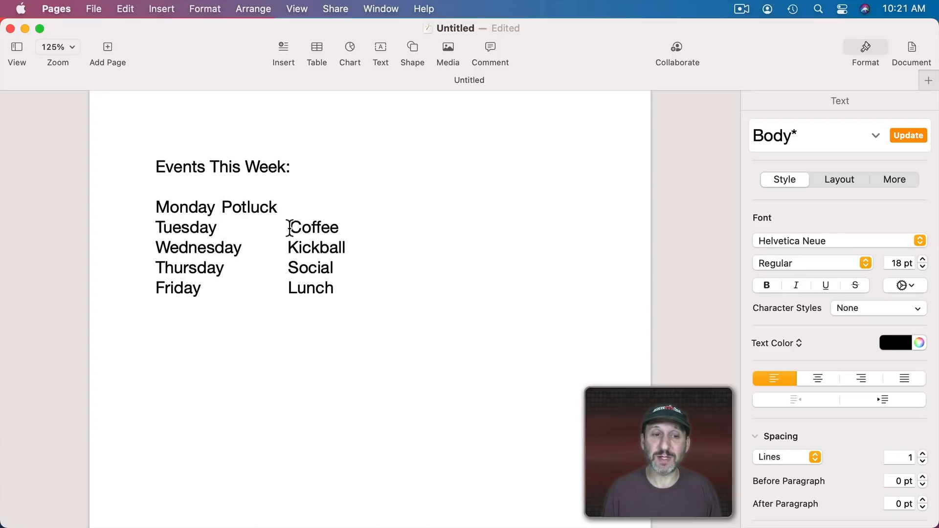
{"action": "left_click_drag", "start_coordinate": [290, 228], "coordinate": [218, 227]}
{"action": "key", "text": "BackSpace"}
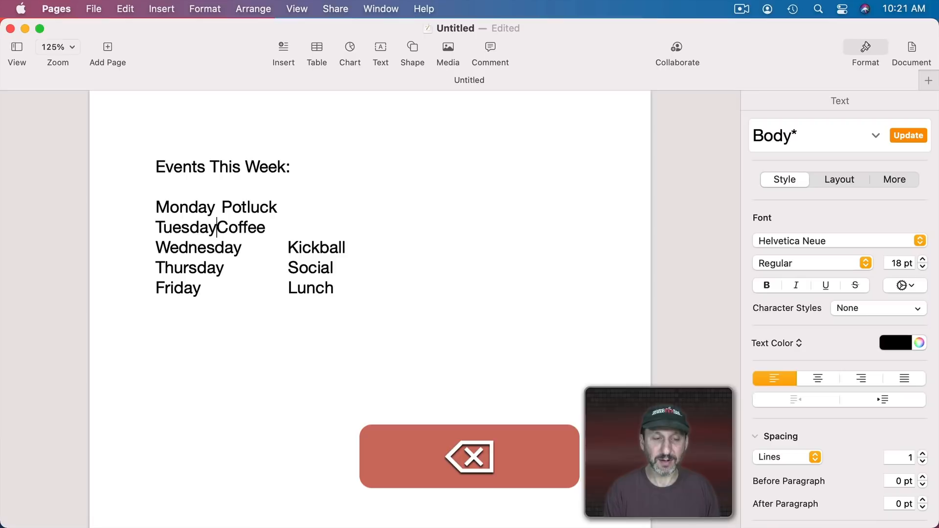
{"action": "key", "text": "Tab"}
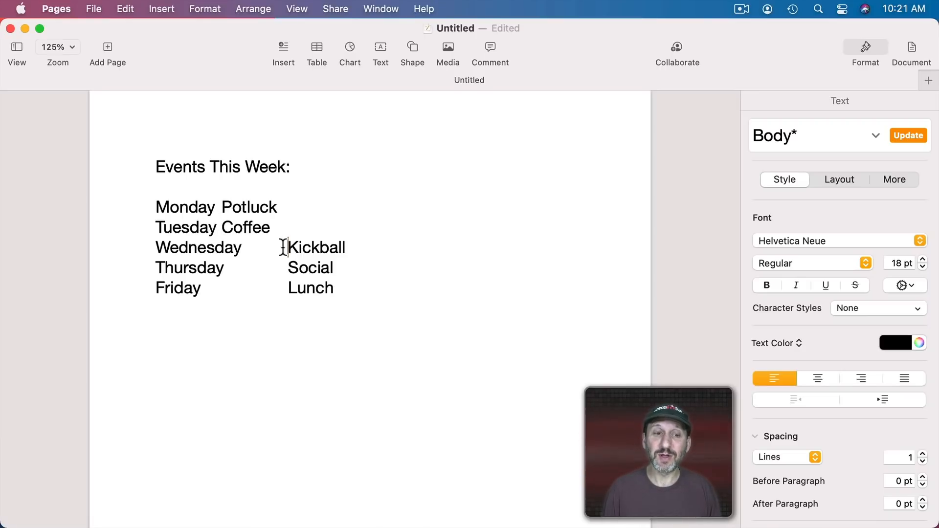
- Replace the spaces between day and event on the Wednesday, Thursday and Friday lines with a single tab each
{"action": "left_click_drag", "start_coordinate": [284, 248], "coordinate": [241, 248]}
{"action": "key", "text": "BackSpace"}
{"action": "key", "text": "Tab"}
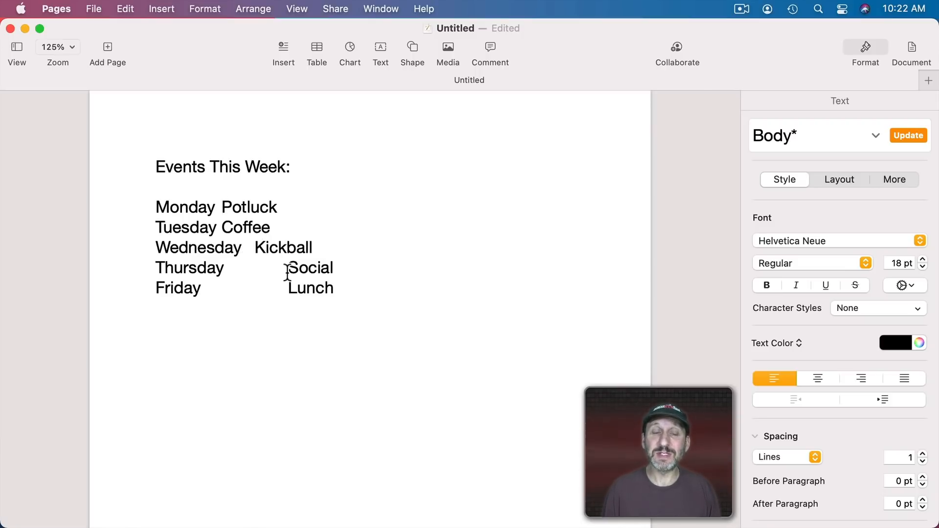
{"action": "left_click_drag", "start_coordinate": [288, 269], "coordinate": [223, 268]}
{"action": "key", "text": "BackSpace"}
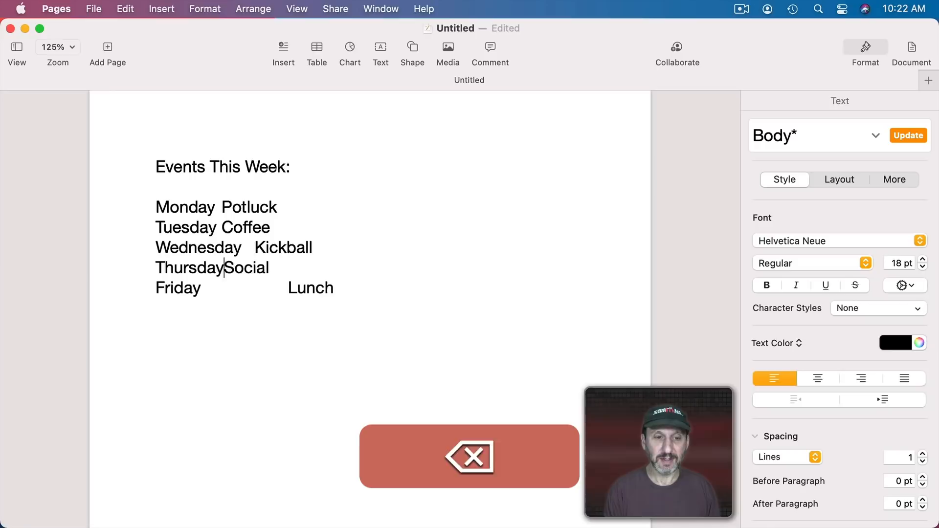
{"action": "key", "text": "Tab"}
{"action": "left_click_drag", "start_coordinate": [289, 287], "coordinate": [199, 288]}
{"action": "key", "text": "Tab"}
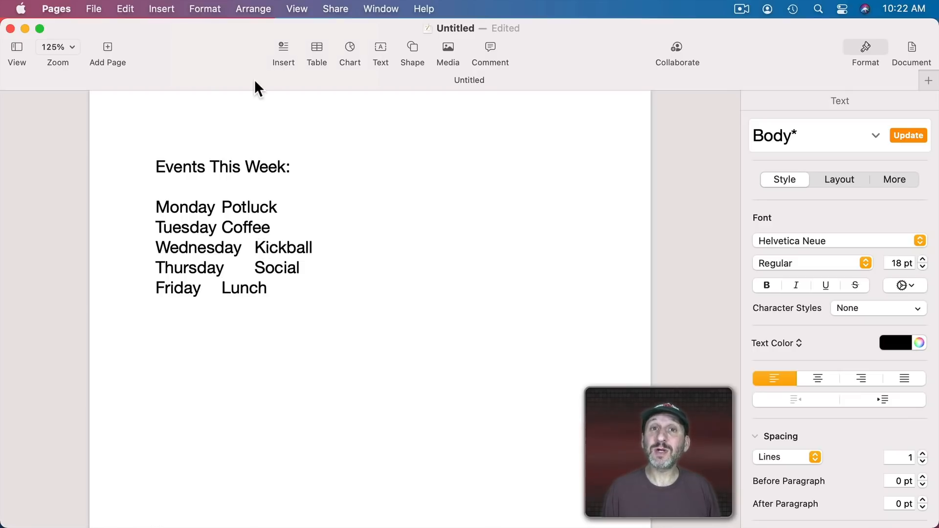
- Show the ruler and add a left tab stop at about 3.5 inches on it for the five event lines
{"action": "left_click", "coordinate": [297, 10]}
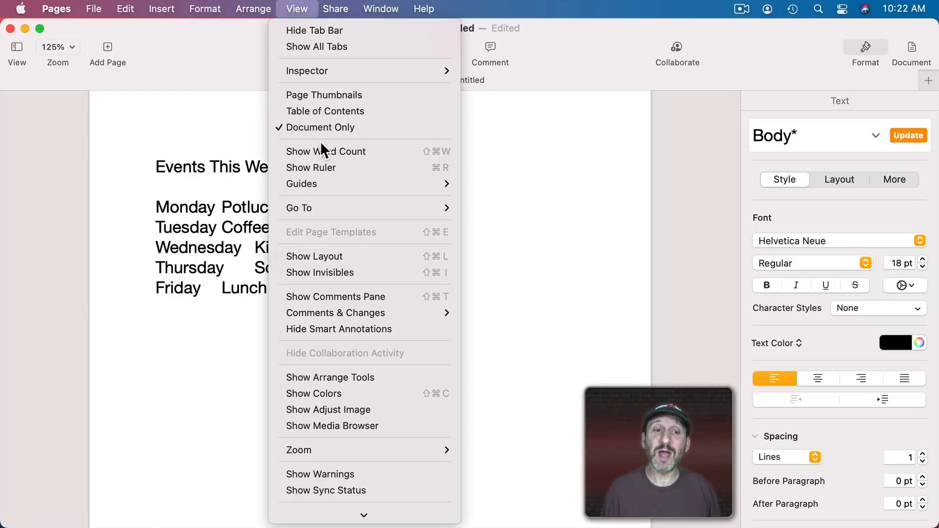
{"action": "left_click", "coordinate": [322, 165]}
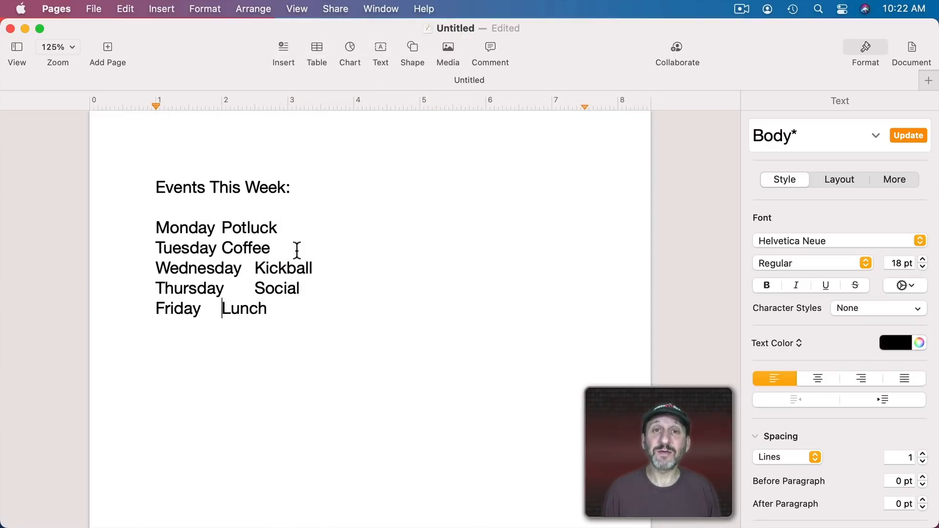
{"action": "left_click_drag", "start_coordinate": [291, 309], "coordinate": [140, 228]}
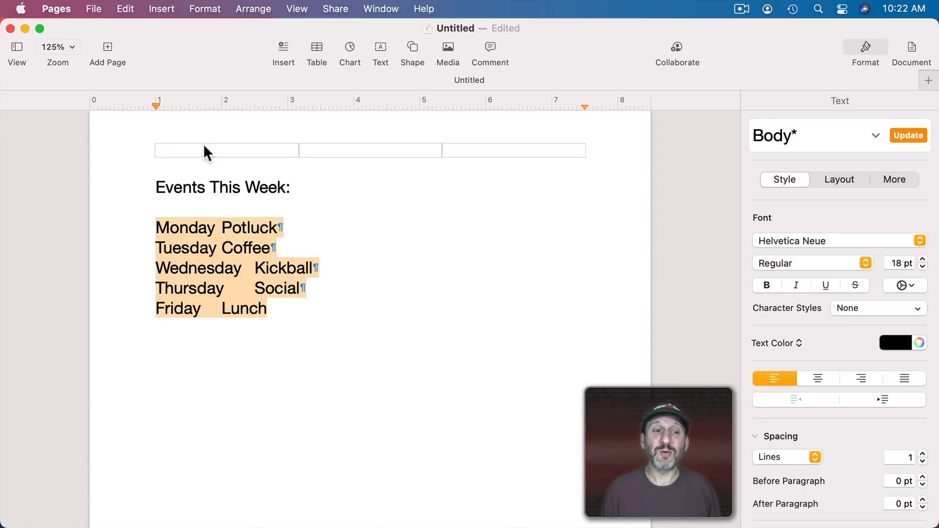
{"action": "left_click", "coordinate": [203, 104]}
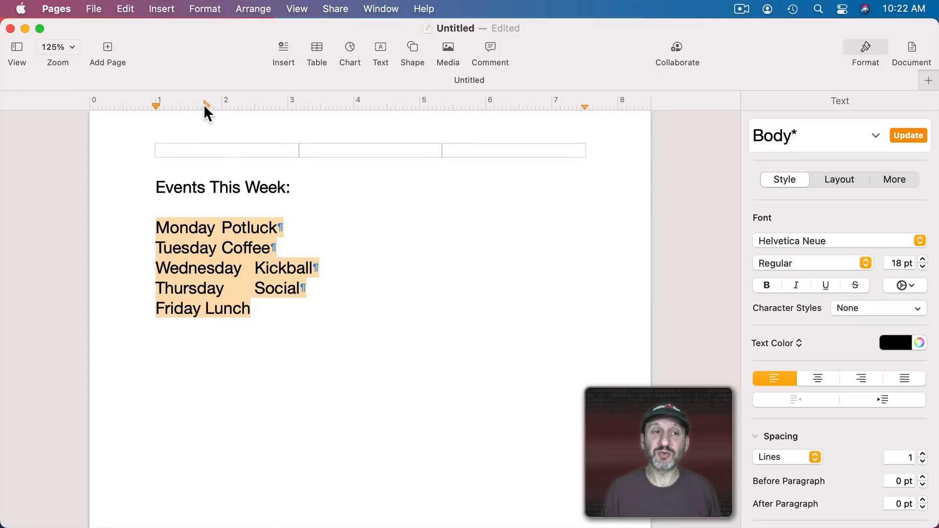
{"action": "left_click_drag", "start_coordinate": [203, 104], "coordinate": [321, 104]}
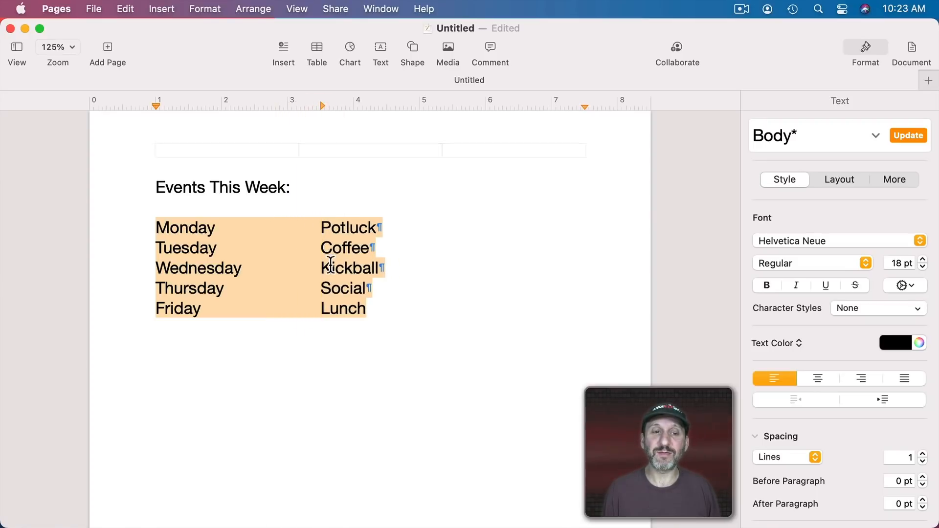
{"action": "left_click", "coordinate": [323, 296]}
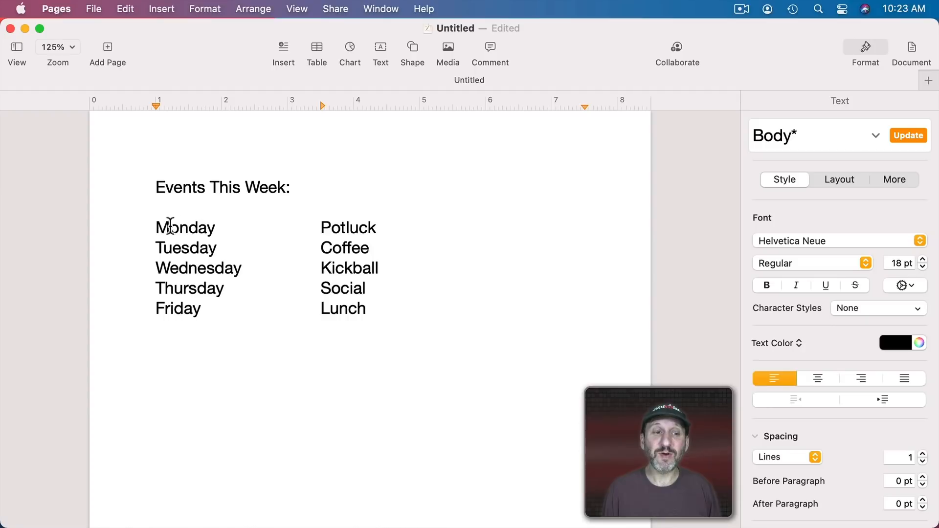
{"action": "left_click", "coordinate": [321, 227]}
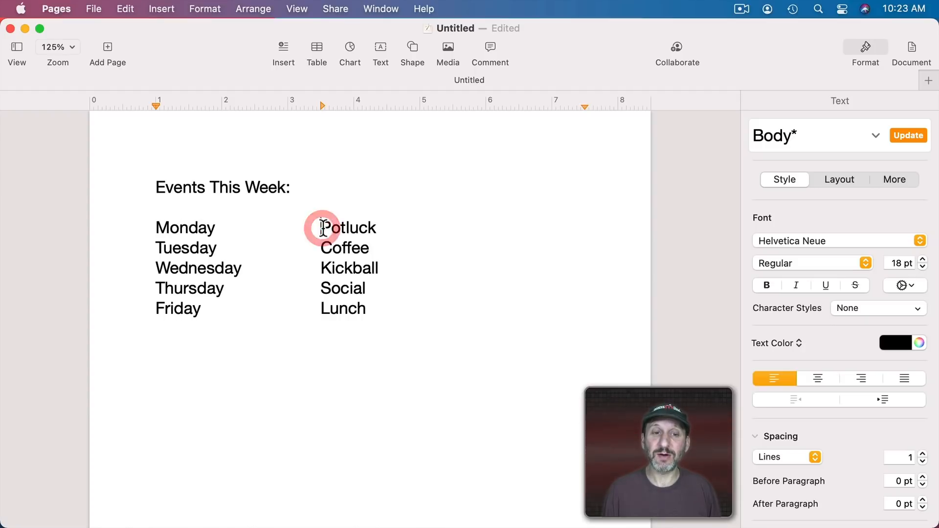
{"action": "left_click", "coordinate": [384, 227]}
{"action": "key", "text": "Tab"}
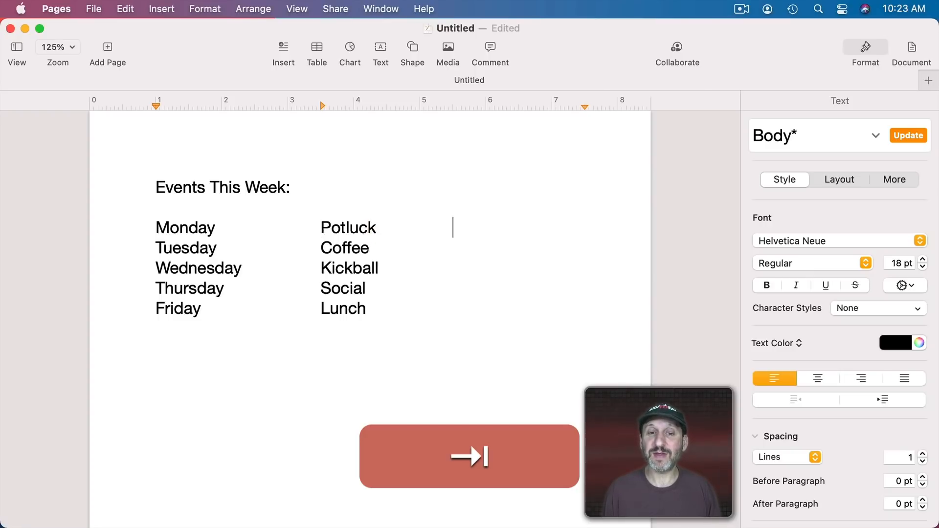
{"action": "key", "text": "BackSpace"}
{"action": "key", "text": "BackSpace"}
{"action": "key", "text": "BackSpace"}
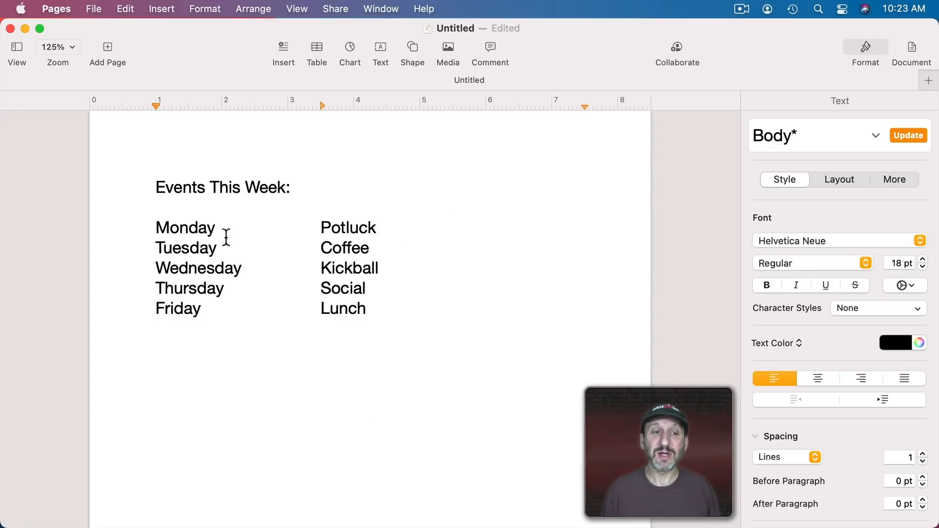
{"action": "left_click_drag", "start_coordinate": [321, 224], "coordinate": [367, 313]}
{"action": "left_click", "coordinate": [349, 232]}
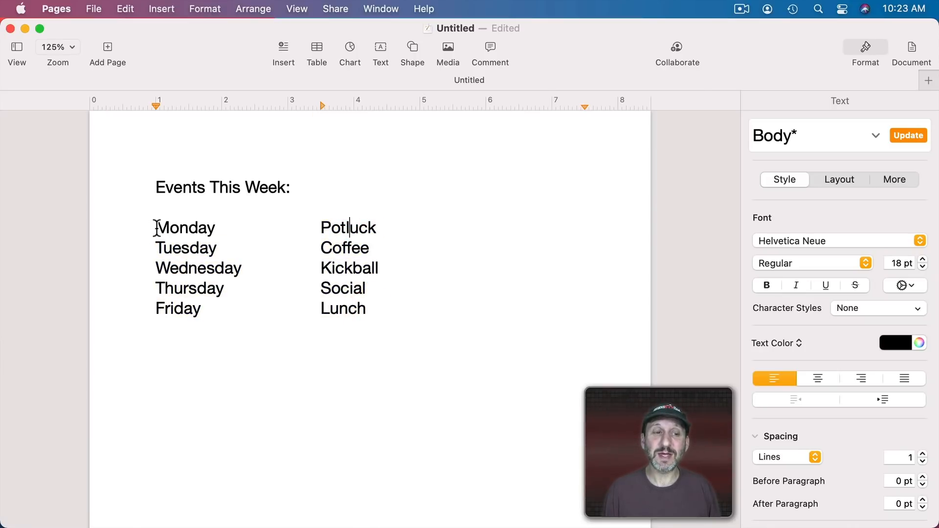
- Try center and right alignment for the tab stop of the five event lines, and return it to left alignment
{"action": "left_click_drag", "start_coordinate": [155, 227], "coordinate": [378, 309]}
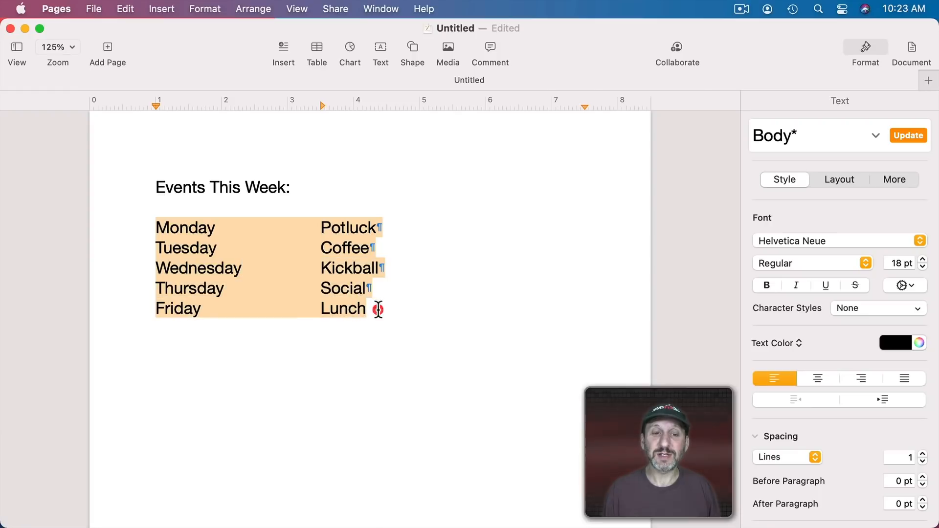
{"action": "left_click", "coordinate": [321, 105]}
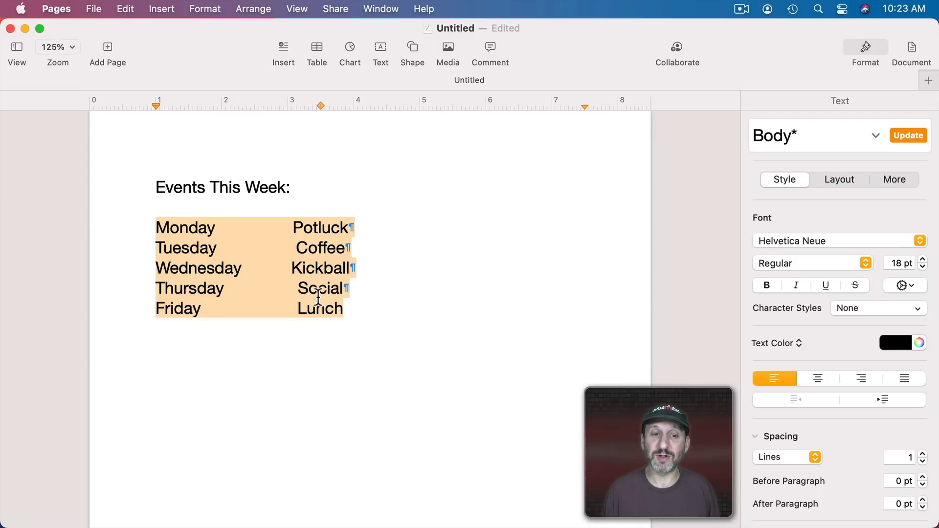
{"action": "left_click", "coordinate": [319, 105]}
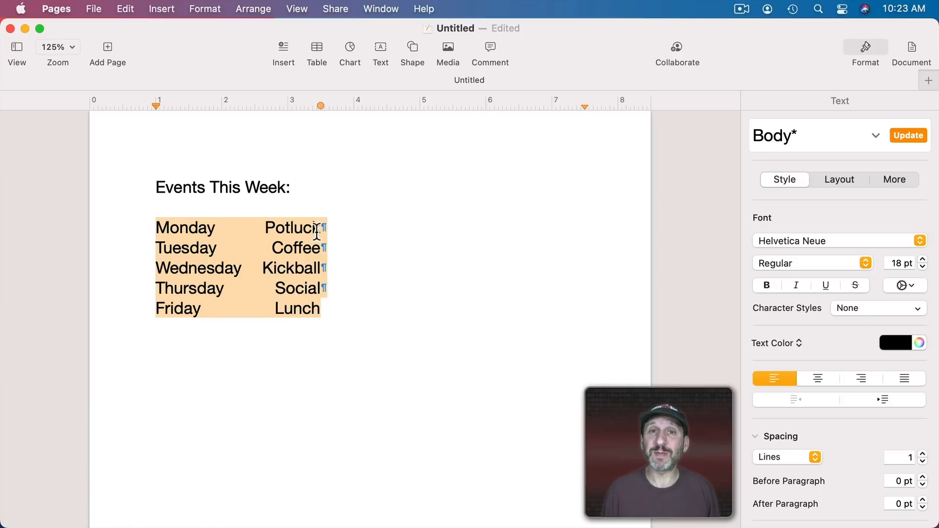
{"action": "double_click", "coordinate": [321, 105]}
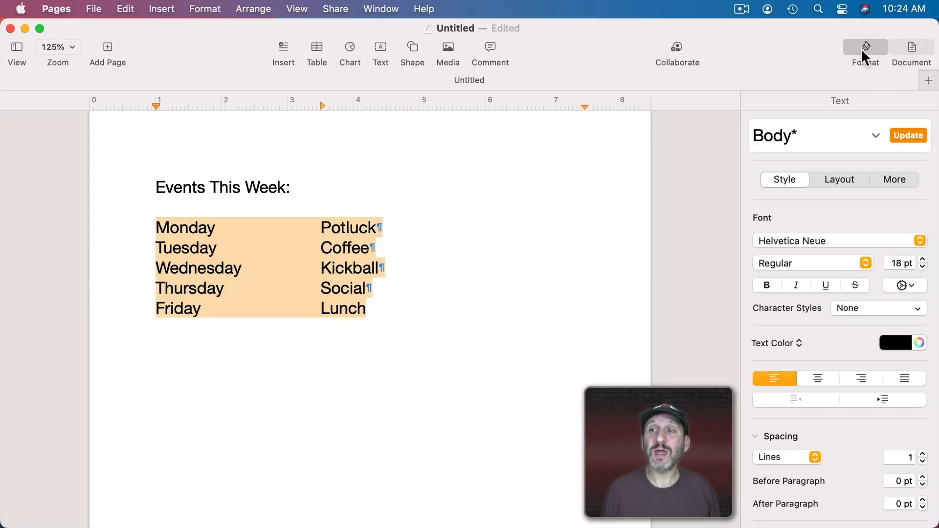
- Give the 2.5 in tab stop of the five event lines a dotted leader and select the Monday line's tab
{"action": "left_click", "coordinate": [843, 178]}
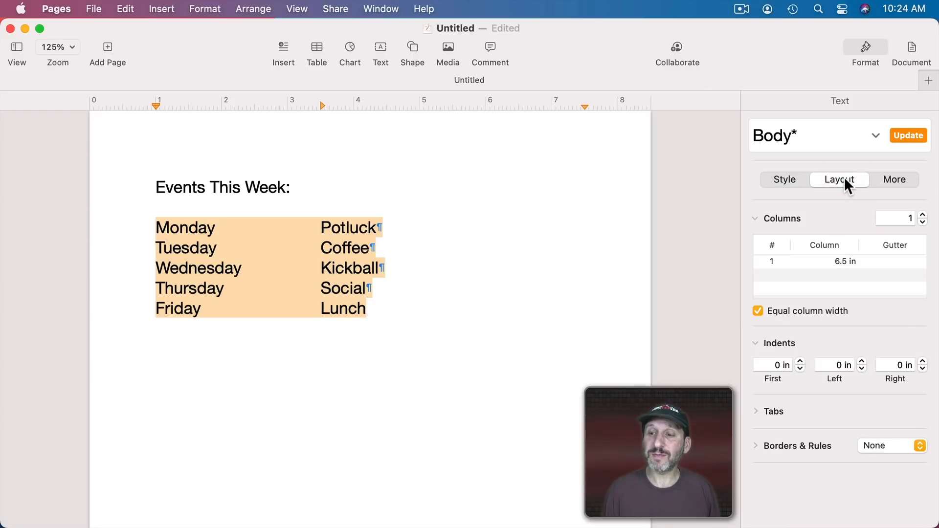
{"action": "left_click", "coordinate": [763, 411]}
{"action": "scroll", "coordinate": [814, 411], "scroll_direction": "down", "scroll_amount": 3}
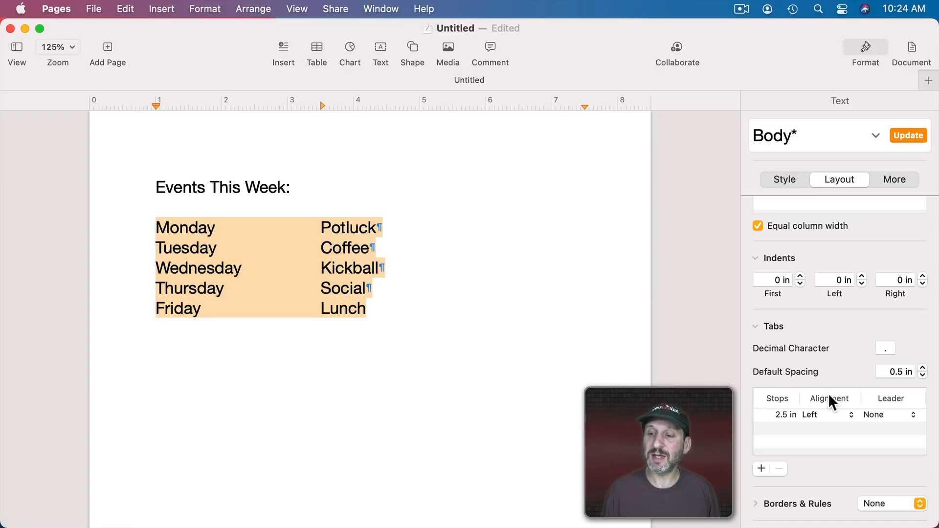
{"action": "left_click", "coordinate": [829, 414]}
{"action": "left_click", "coordinate": [829, 413]}
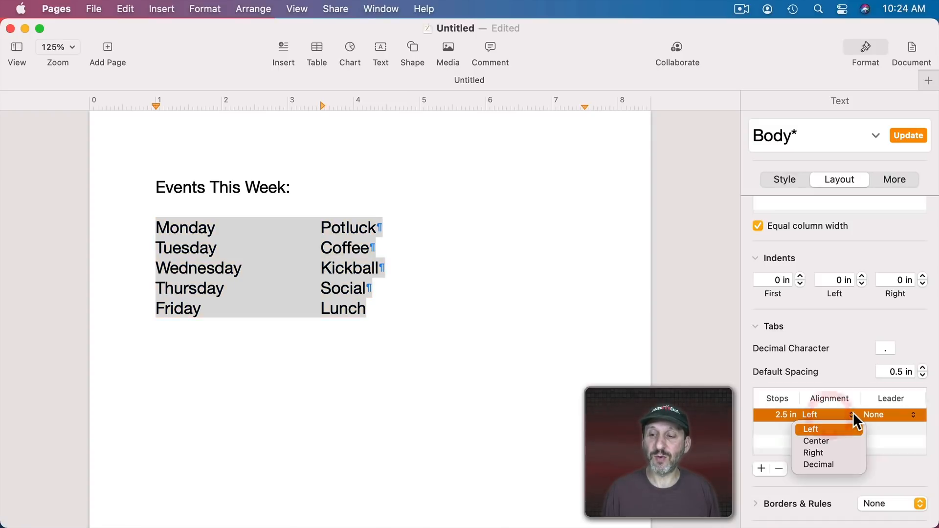
{"action": "left_click", "coordinate": [849, 392]}
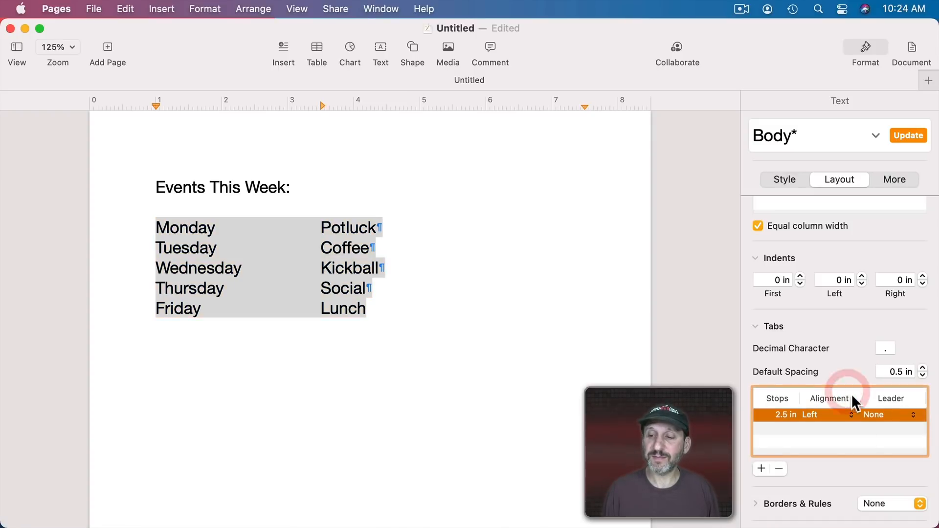
{"action": "left_click", "coordinate": [912, 413]}
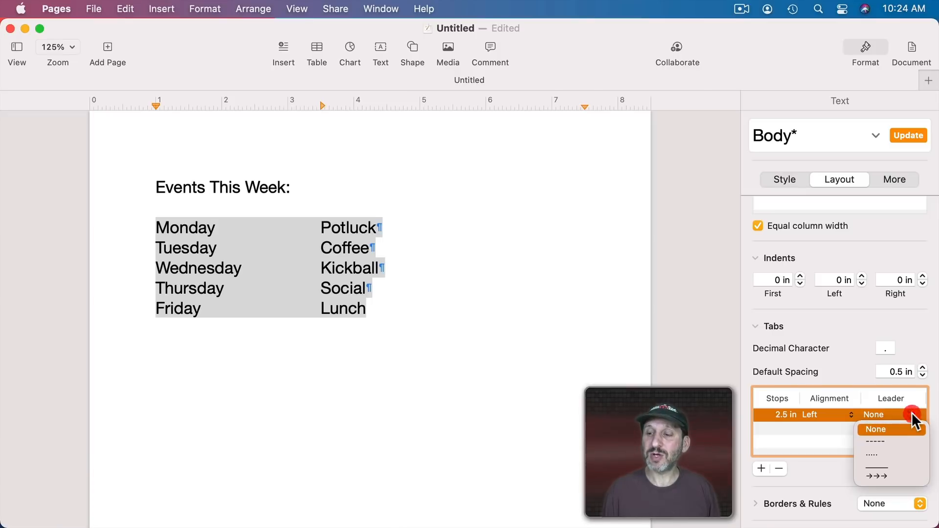
{"action": "left_click", "coordinate": [881, 453]}
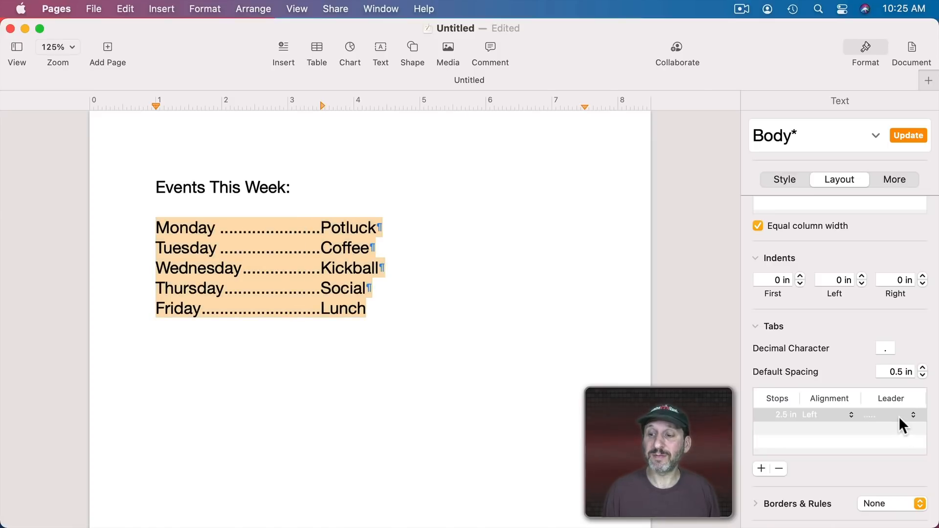
{"action": "double_click", "coordinate": [249, 233]}
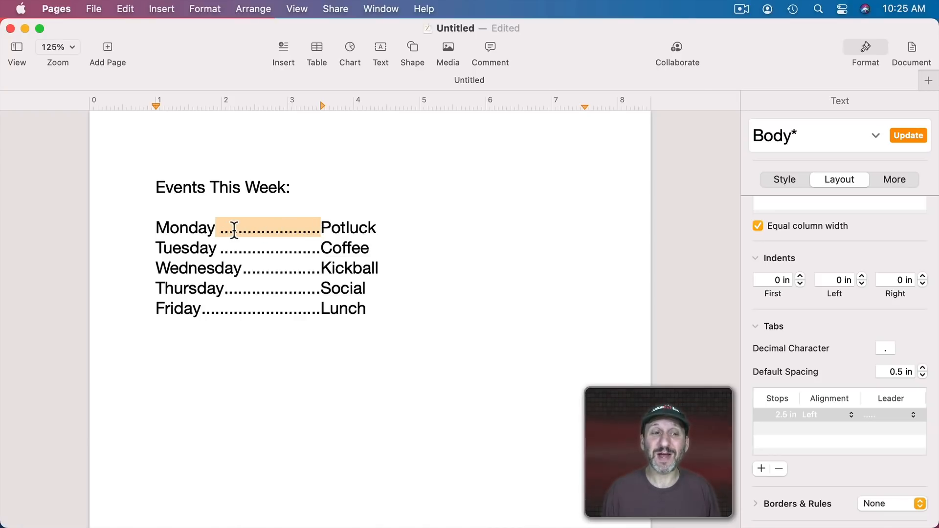
- Try a light green text color on the Tuesday line's dotted tab leader
{"action": "double_click", "coordinate": [268, 245]}
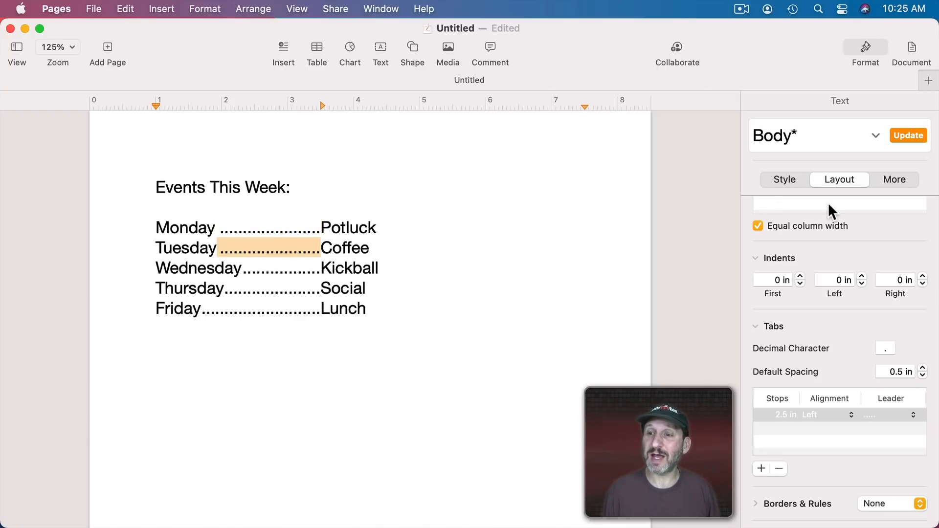
{"action": "left_click", "coordinate": [785, 180]}
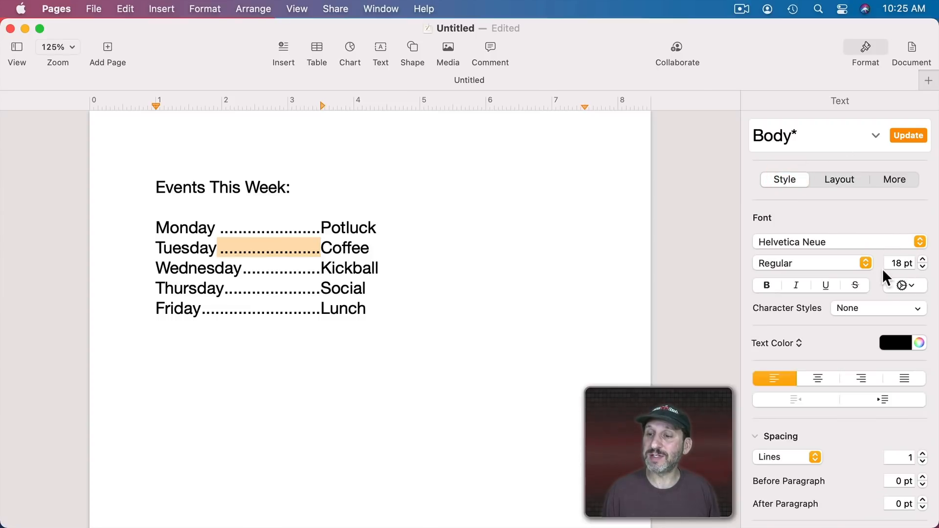
{"action": "left_click", "coordinate": [899, 341]}
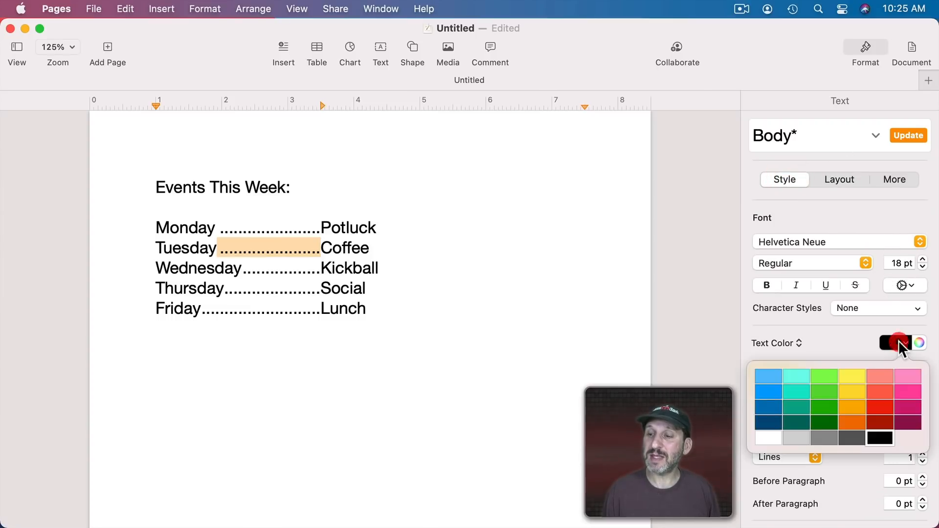
{"action": "left_click", "coordinate": [820, 377]}
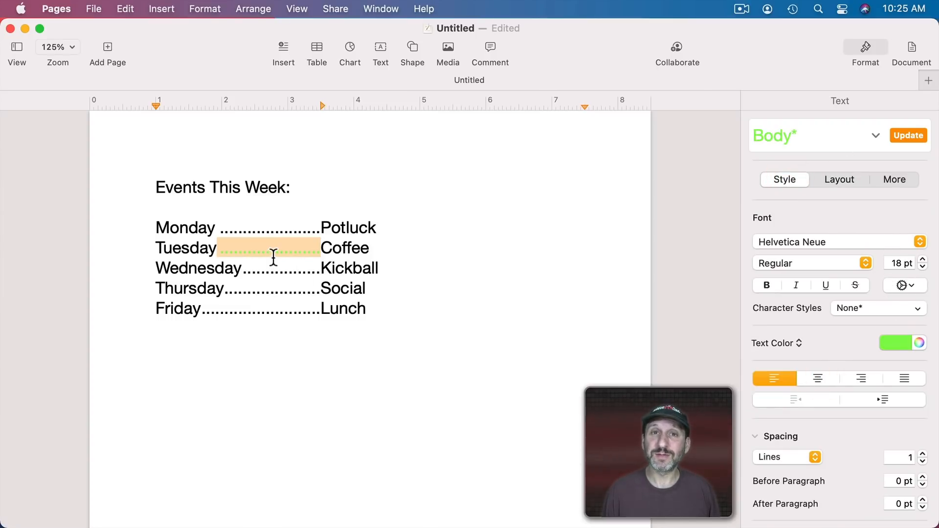
- Add a "Name:" line followed by a row of underscores below the events list, separated by a blank line
{"action": "left_click", "coordinate": [168, 321]}
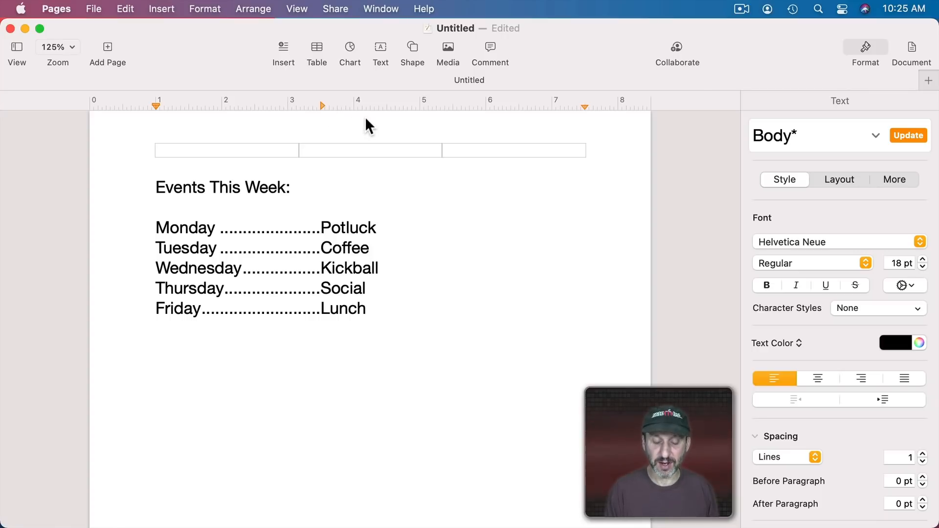
{"action": "key", "text": "Return"}
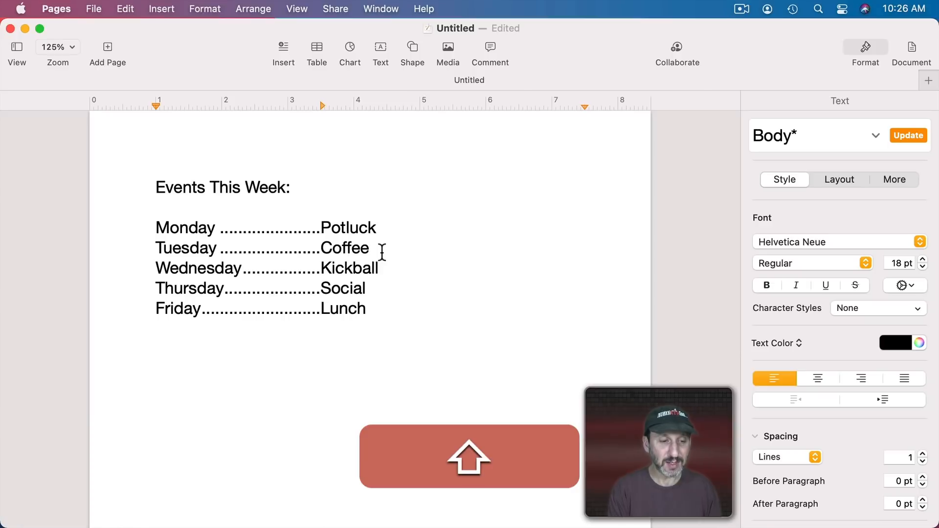
{"action": "type", "text": "Name:"}
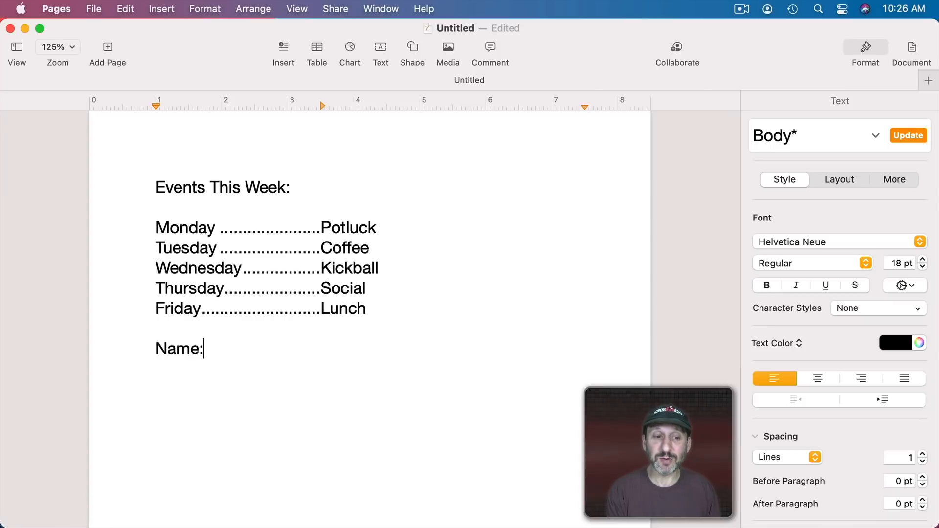
{"action": "key", "text": "shift"}
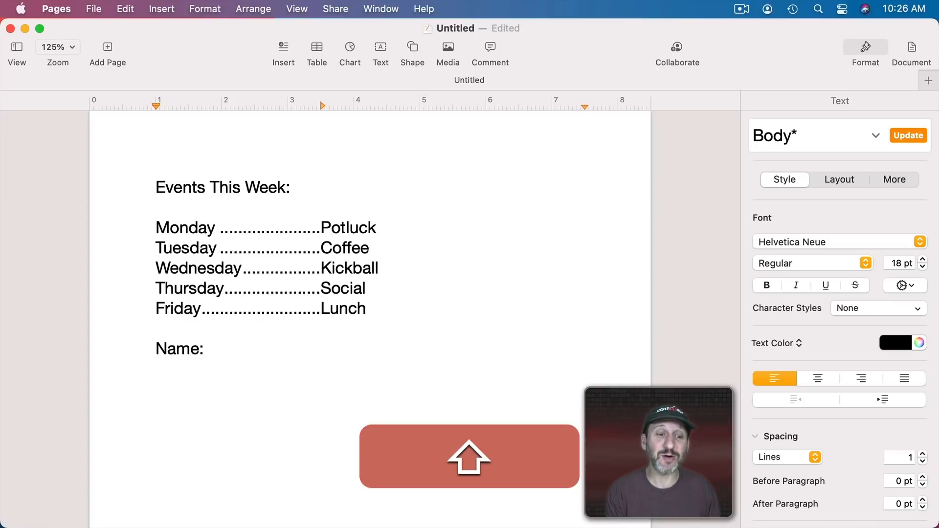
{"action": "type", "text": "_________"}
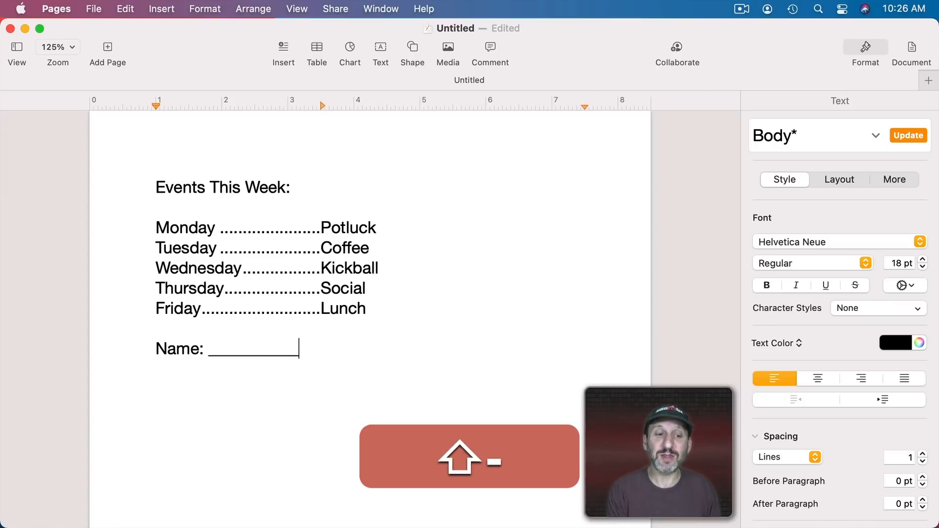
- Add "Address:" and "Phone:" lines below the Name line, each followed by a row of underscores
{"action": "key", "text": "Return"}
{"action": "type", "text": "Addre"}
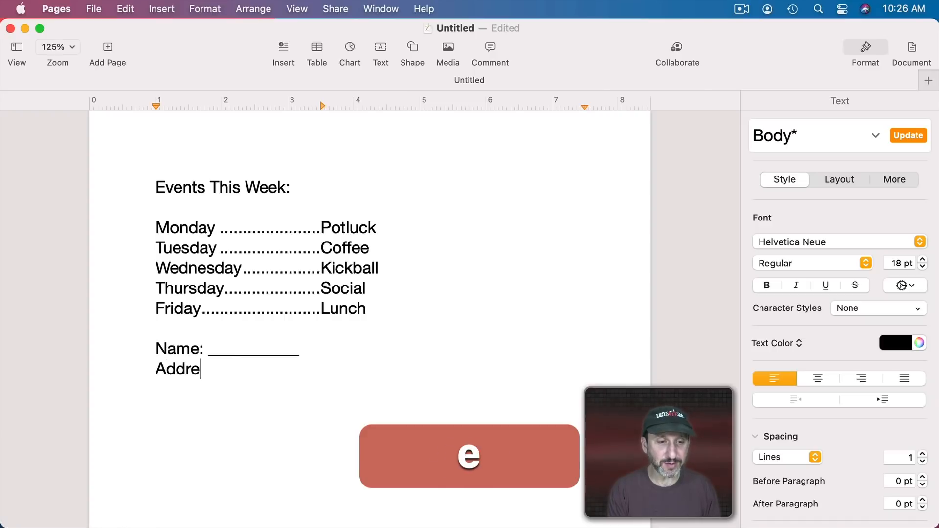
{"action": "type", "text": "ss: _________"}
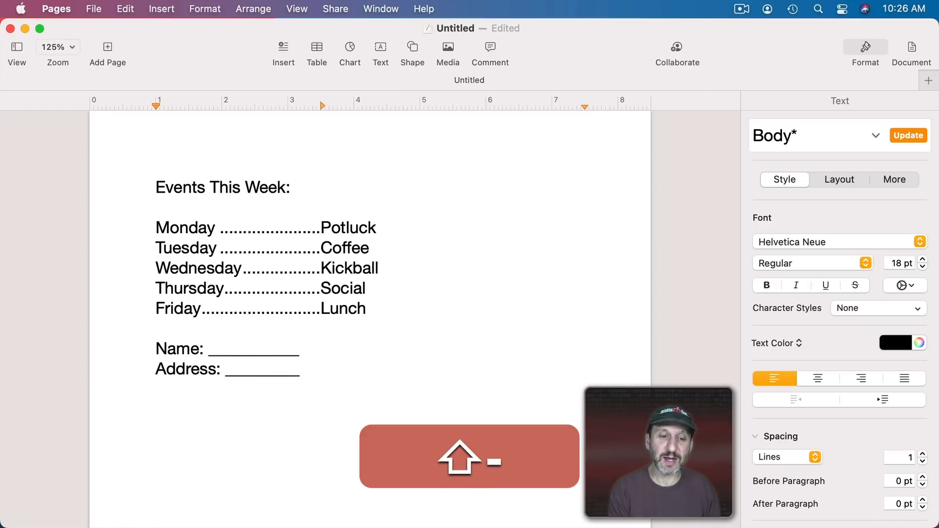
{"action": "key", "text": "shift+Return"}
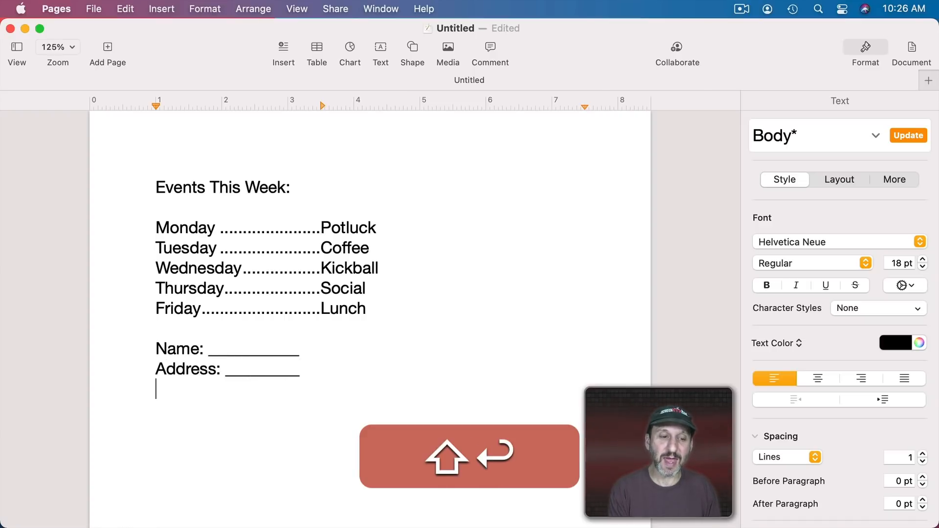
{"action": "type", "text": "Phone: __________"}
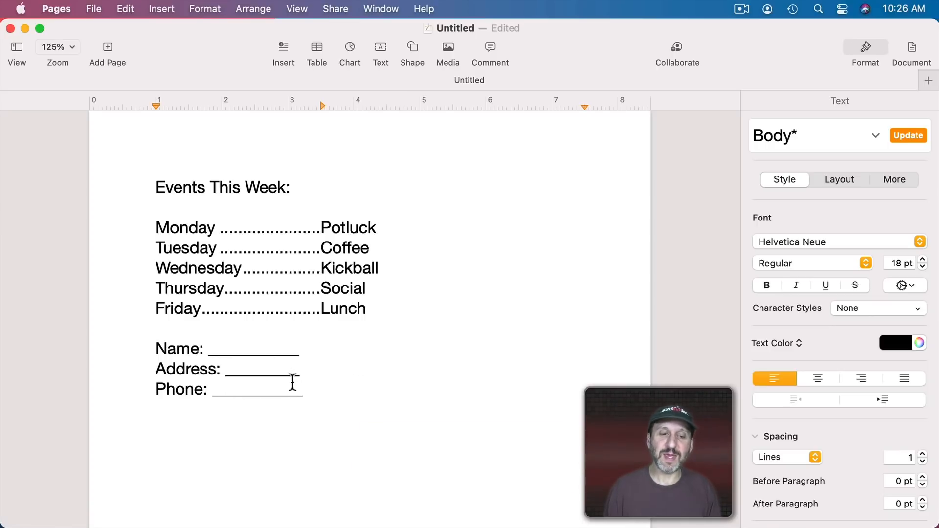
{"action": "key", "text": "BackSpace"}
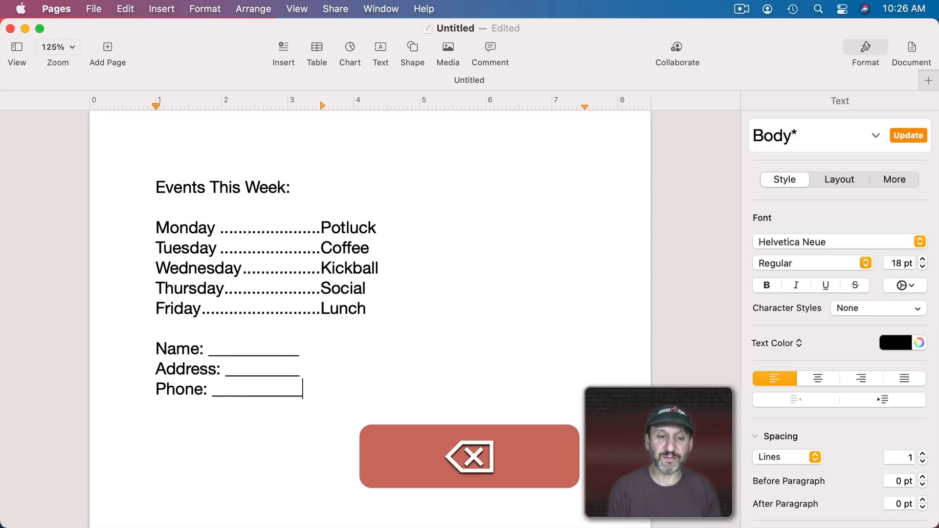
{"action": "type", "text": "_"}
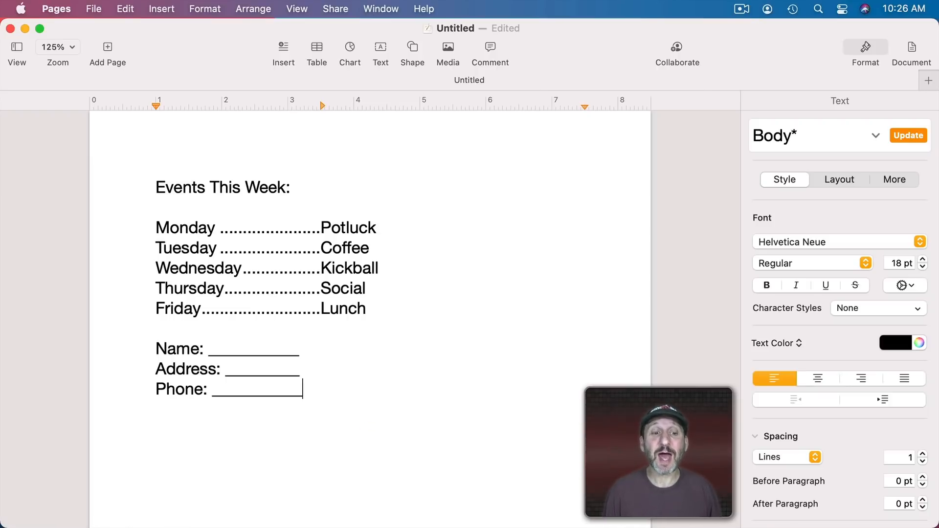
- Delete the underscores and the space before them on the Phone, Address and Name lines, keeping only the labels
{"action": "double_click", "coordinate": [210, 394]}
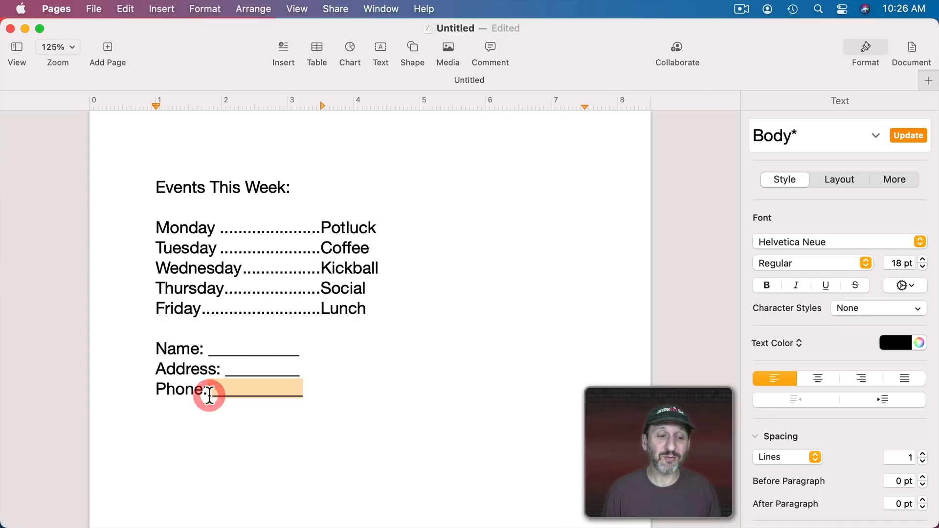
{"action": "key", "text": "BackSpace"}
{"action": "left_click_drag", "start_coordinate": [303, 373], "coordinate": [220, 377]}
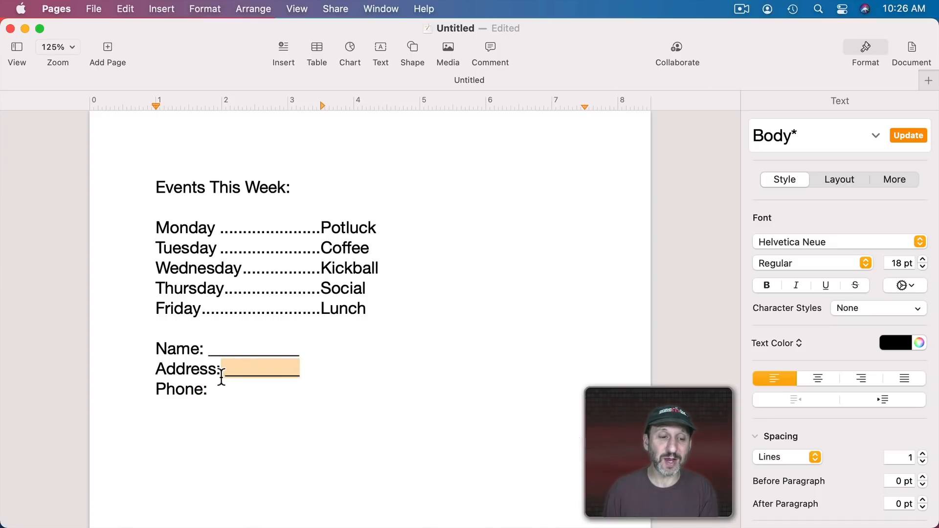
{"action": "key", "text": "BackSpace"}
{"action": "left_click_drag", "start_coordinate": [291, 360], "coordinate": [203, 352]}
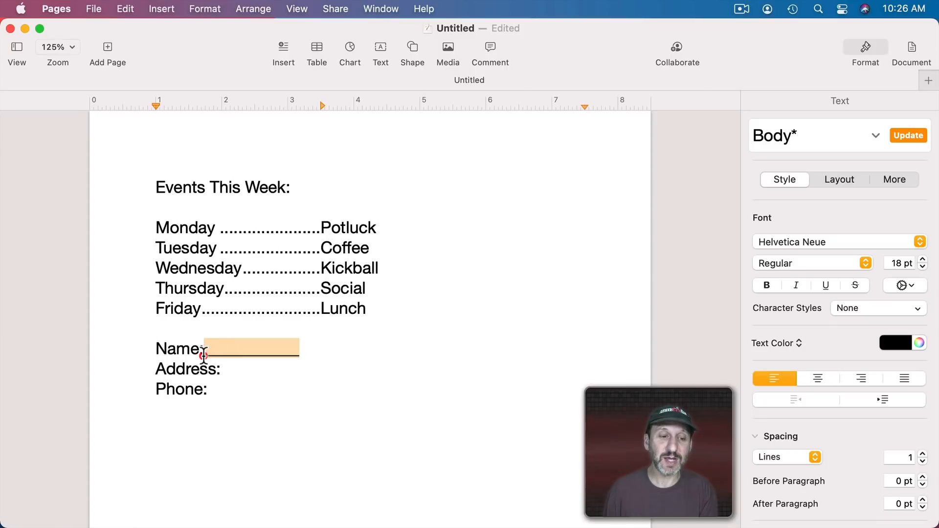
{"action": "key", "text": "BackSpace"}
{"action": "key", "text": "BackSpace"}
- For the Name, Address and Phone lines, move the existing tab stop to about 1.38 in and add another at about 3.44 in
{"action": "left_click_drag", "start_coordinate": [248, 393], "coordinate": [155, 348]}
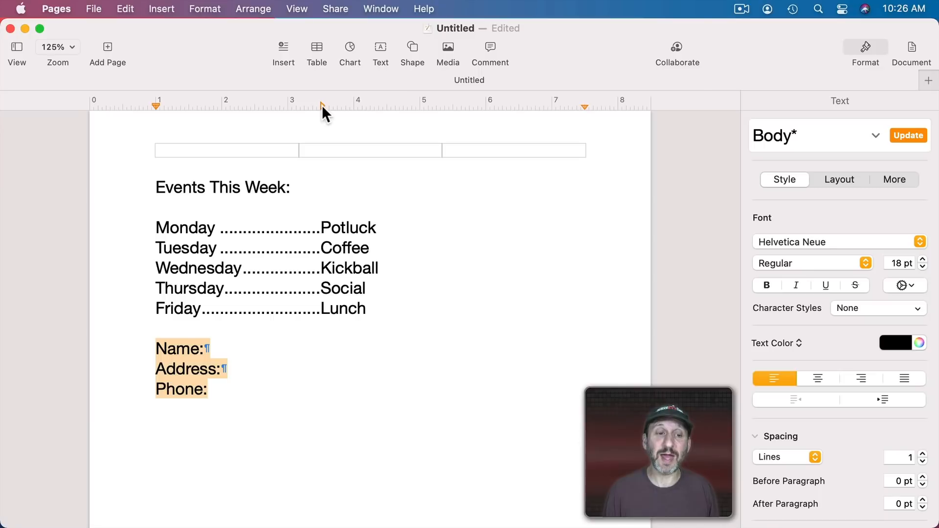
{"action": "left_click_drag", "start_coordinate": [322, 105], "coordinate": [247, 105]}
{"action": "left_click_drag", "start_coordinate": [358, 104], "coordinate": [384, 106]}
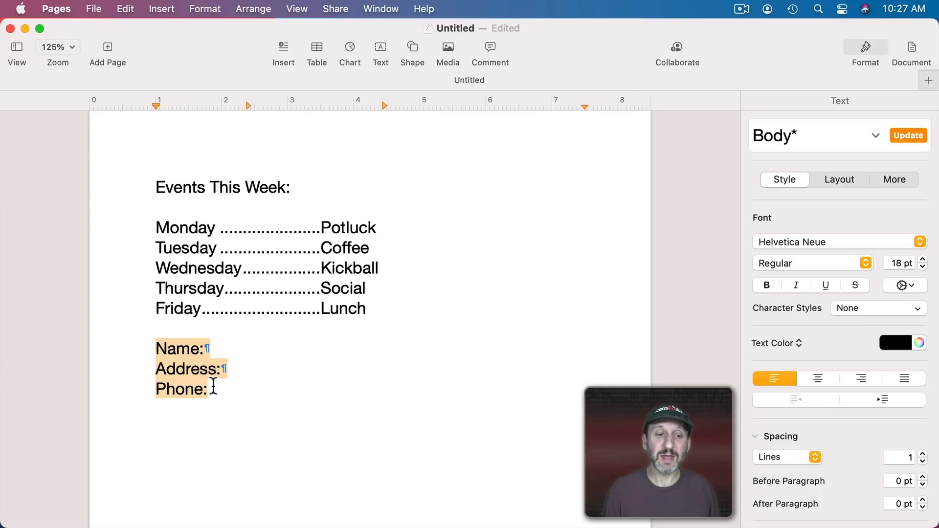
- Insert two tabs after each of the Name, Address and Phone labels
{"action": "left_click", "coordinate": [242, 350]}
{"action": "key", "text": "Tab"}
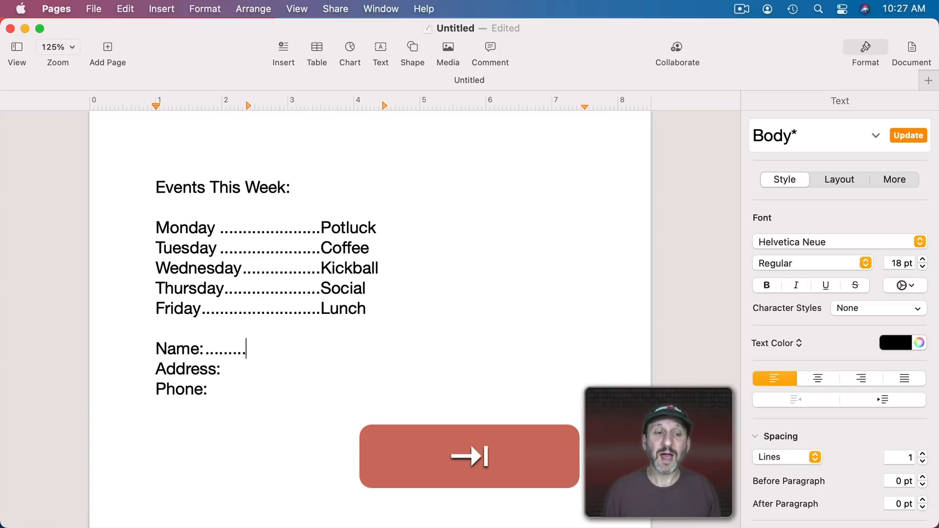
{"action": "left_click", "coordinate": [226, 369]}
{"action": "key", "text": "Tab"}
{"action": "left_click", "coordinate": [227, 389]}
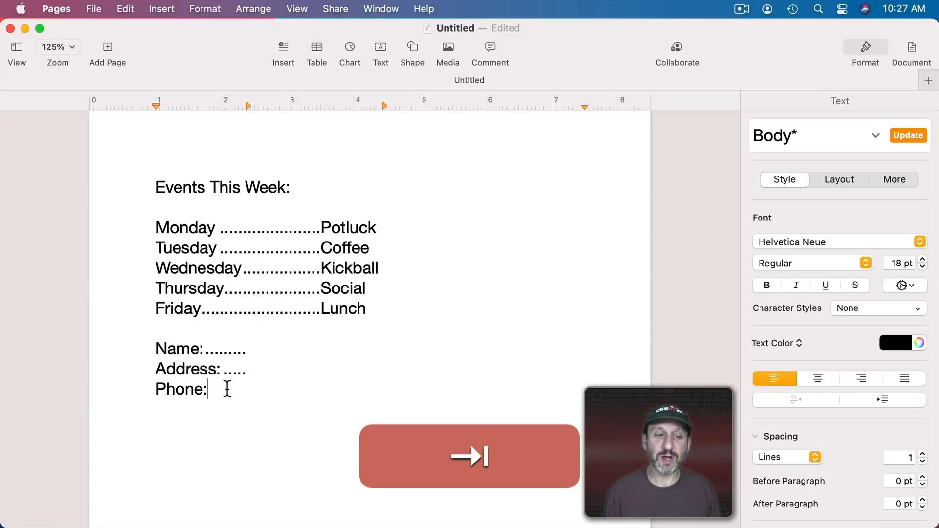
{"action": "key", "text": "Tab"}
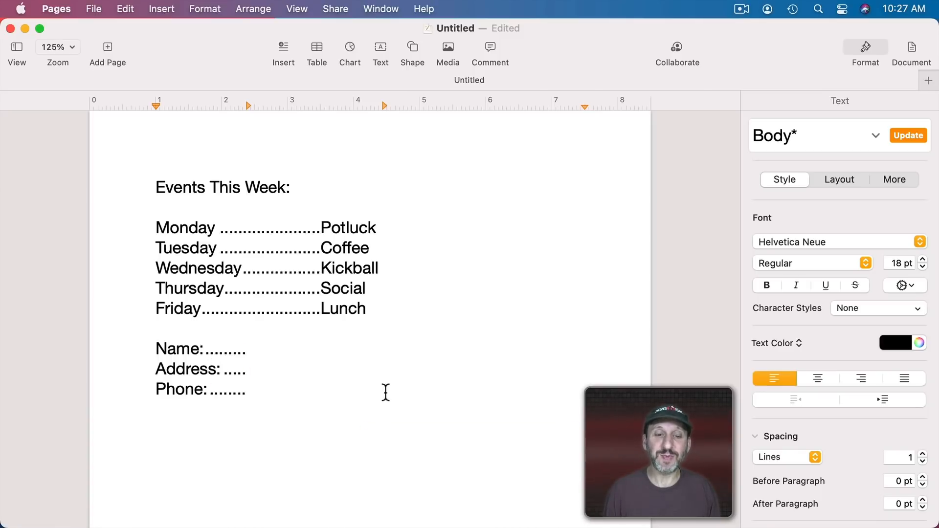
- For the three form lines, set the 1.38 in tab stop's leader to None and the 3.44 in stop's leader to a solid underline
{"action": "left_click_drag", "start_coordinate": [286, 382], "coordinate": [136, 350]}
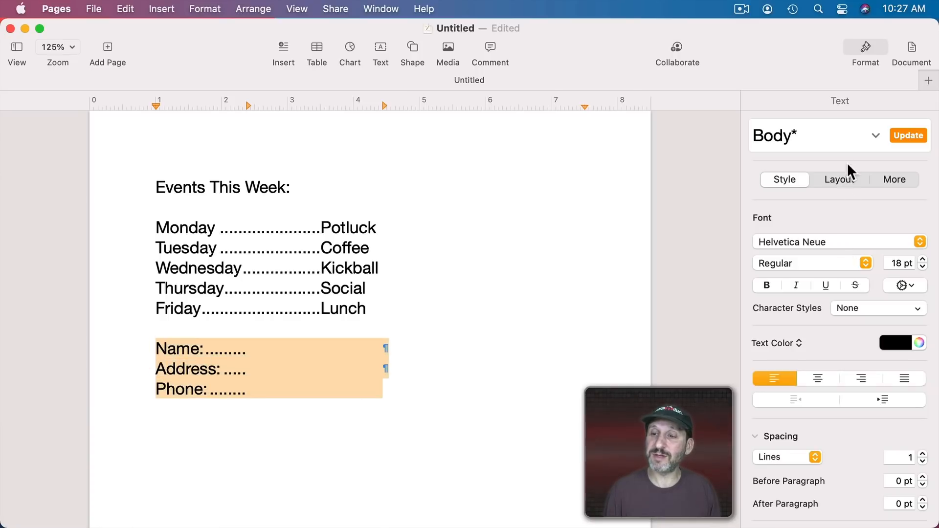
{"action": "left_click", "coordinate": [826, 182]}
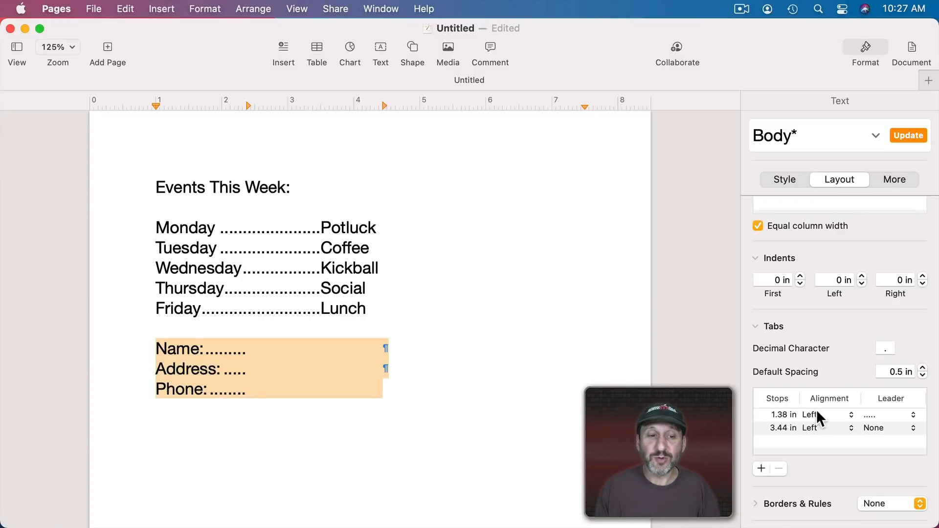
{"action": "left_click", "coordinate": [889, 414]}
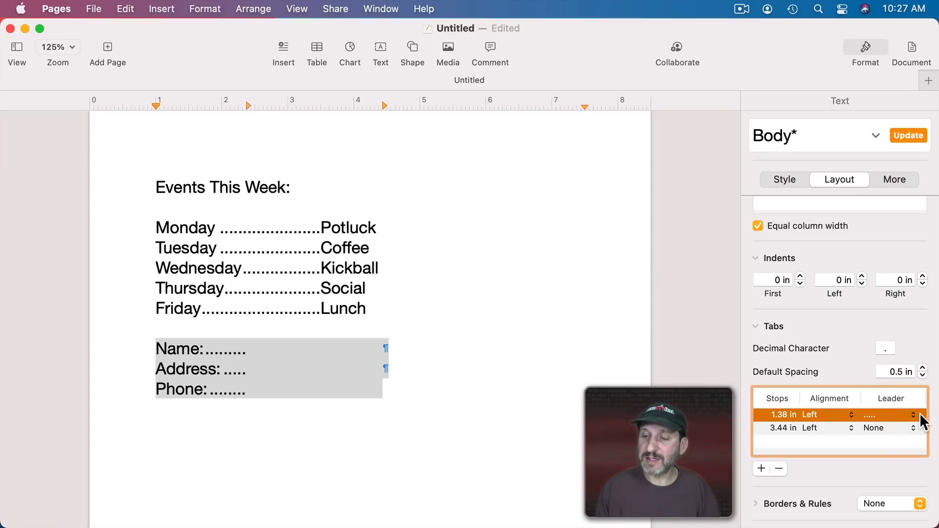
{"action": "left_click", "coordinate": [913, 414]}
{"action": "left_click", "coordinate": [890, 429]}
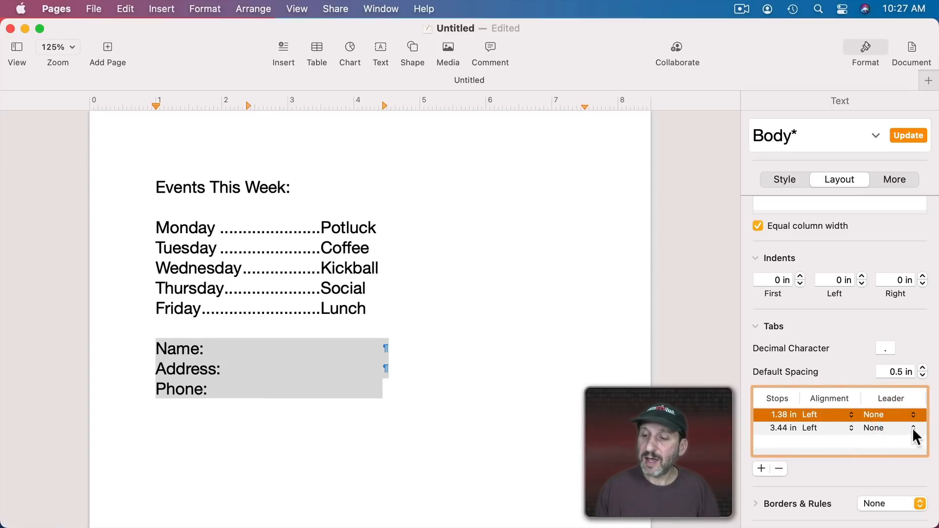
{"action": "left_click", "coordinate": [914, 427]}
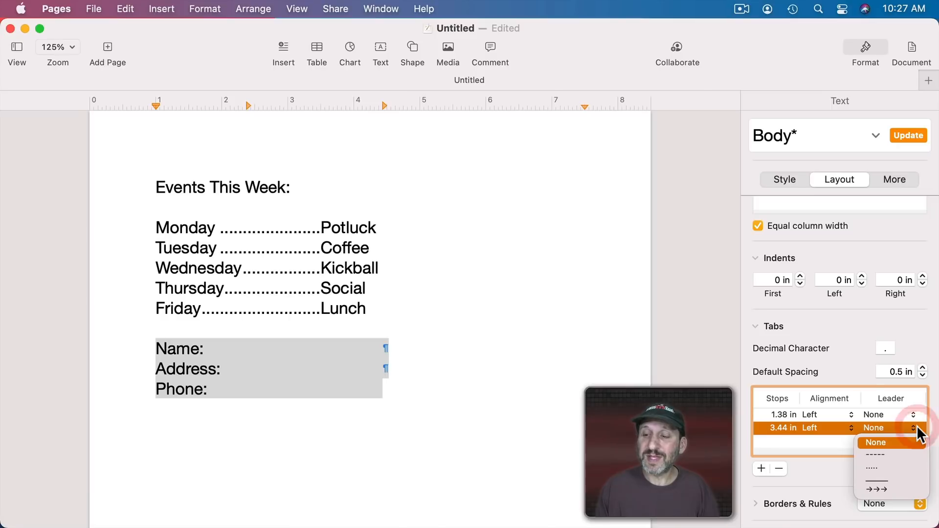
{"action": "left_click", "coordinate": [887, 481]}
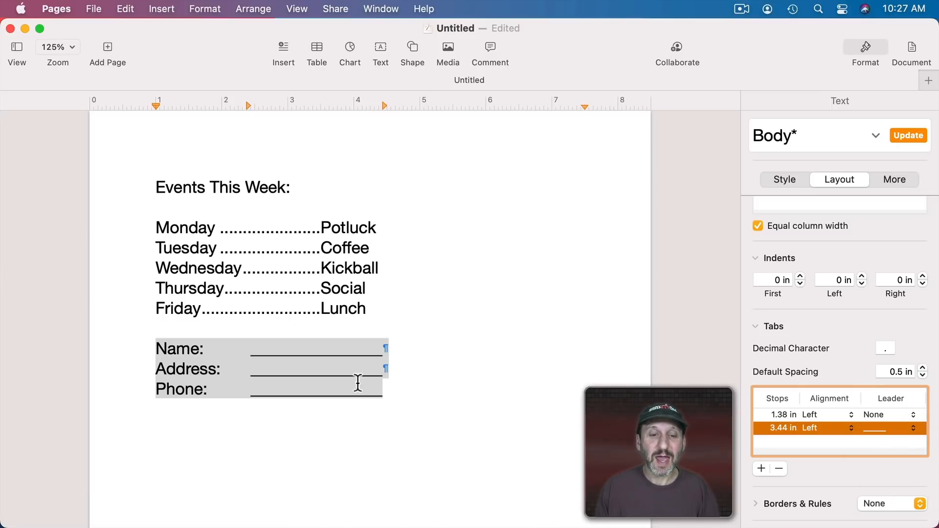
{"action": "left_click", "coordinate": [409, 379]}
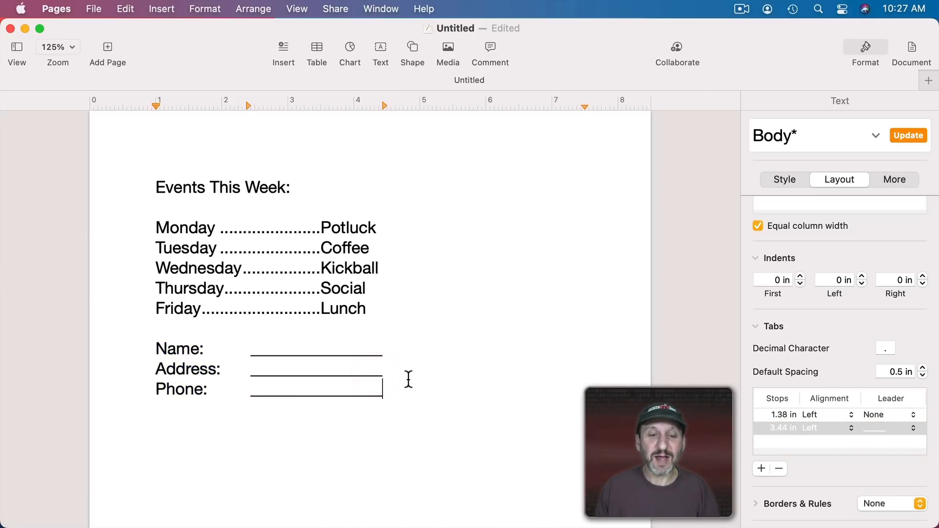
- Move the first tab stop of the Name, Address and Phone lines to about 1.06 in, and reselect the three lines
{"action": "left_click", "coordinate": [250, 353]}
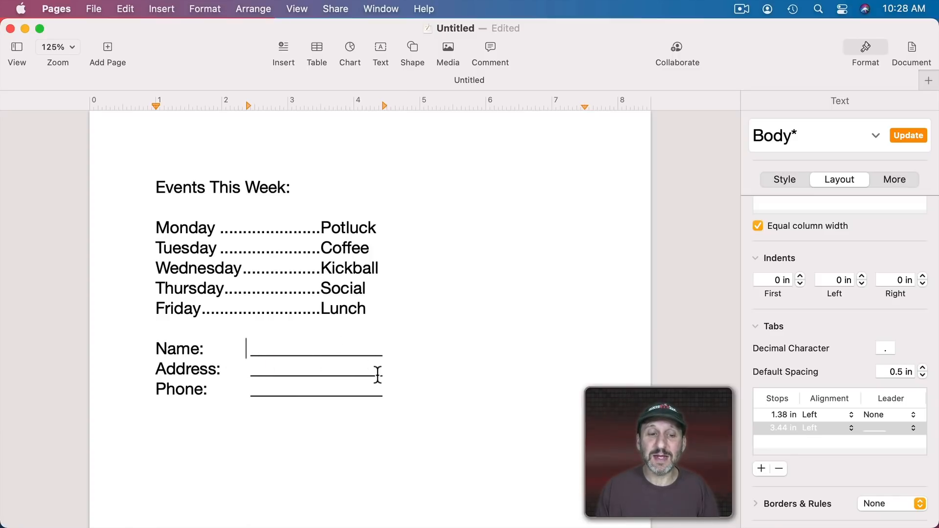
{"action": "left_click_drag", "start_coordinate": [402, 390], "coordinate": [146, 345]}
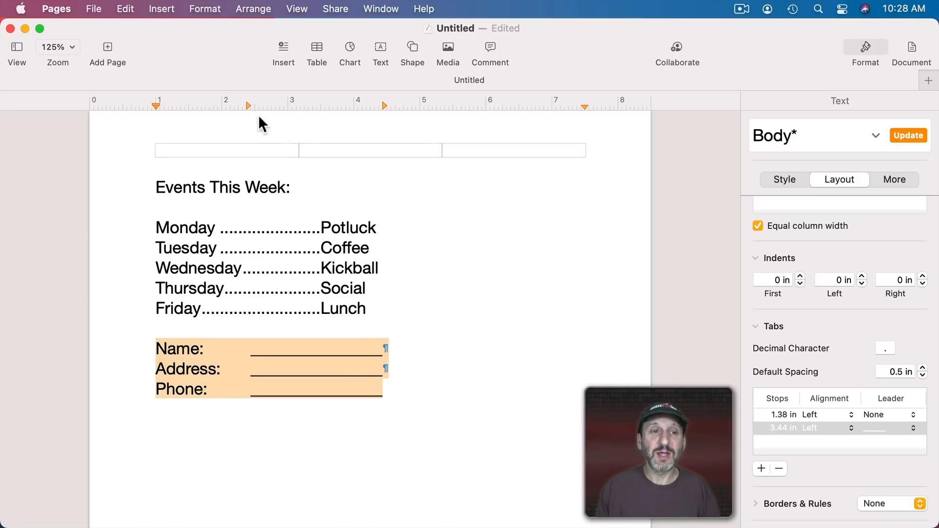
{"action": "left_click_drag", "start_coordinate": [248, 108], "coordinate": [225, 106]}
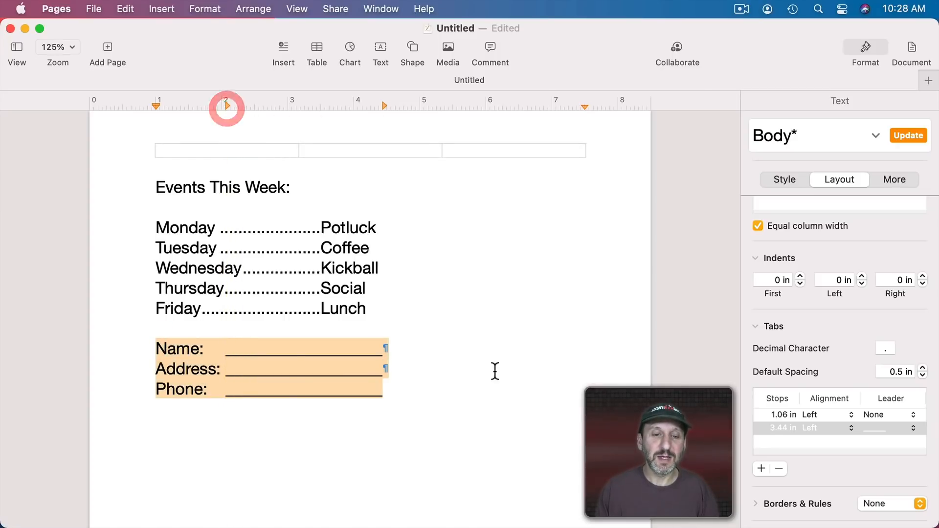
{"action": "left_click", "coordinate": [505, 360]}
{"action": "left_click", "coordinate": [451, 431]}
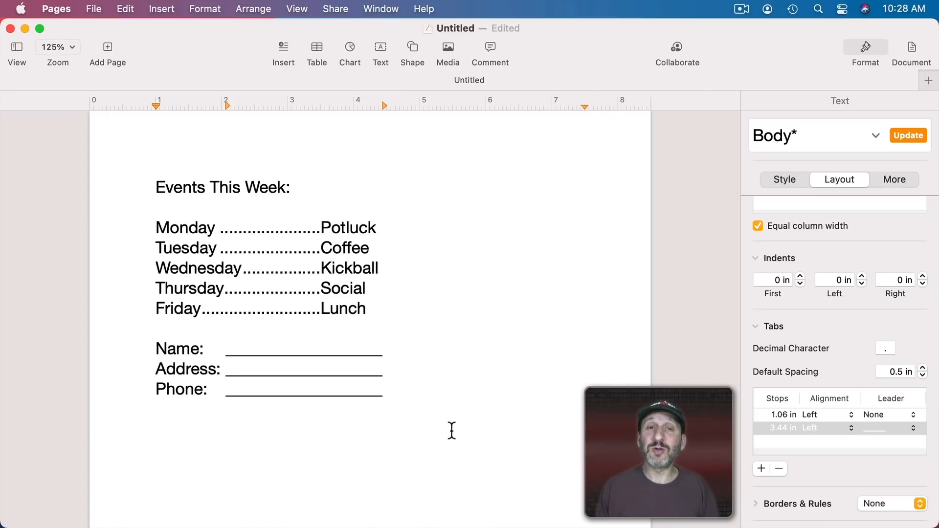
{"action": "left_click_drag", "start_coordinate": [409, 386], "coordinate": [152, 349]}
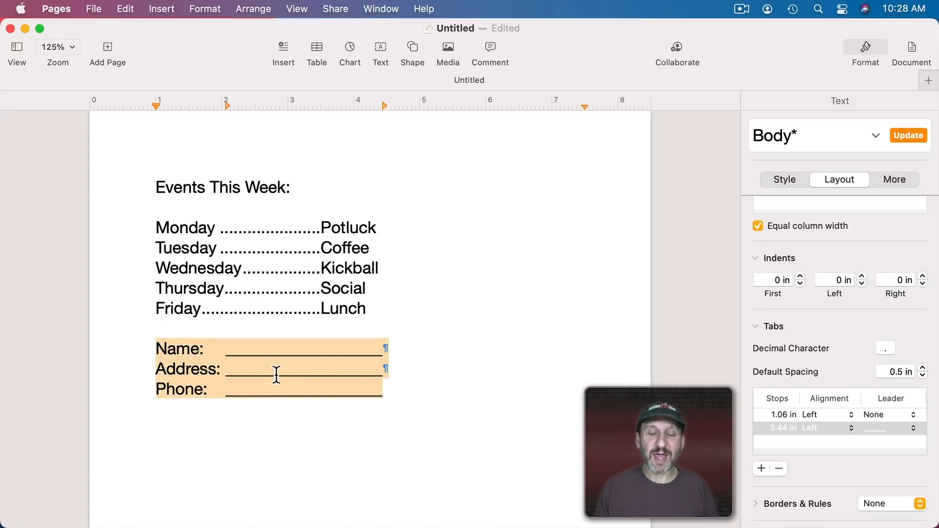